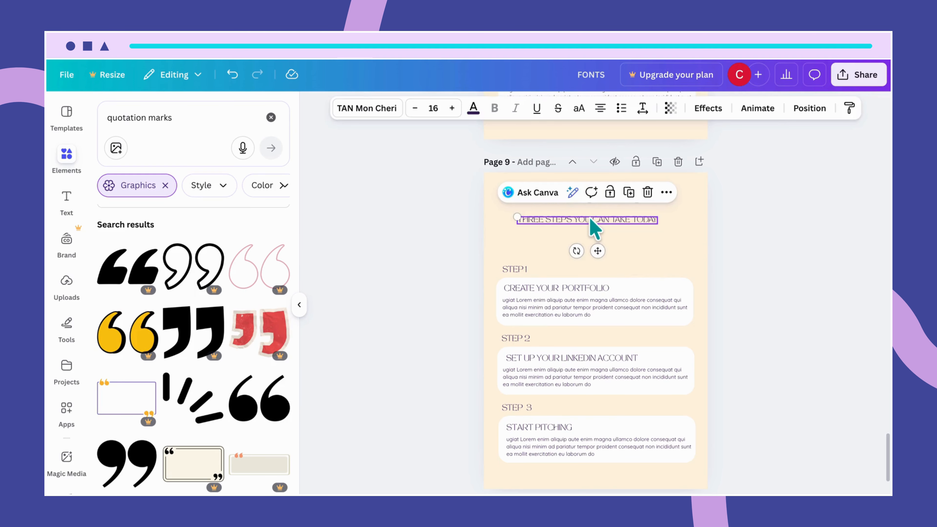
Delete the subtitle line and move the NEXT STEPS heading lower on page 9.
{"action": "key", "text": "Delete"}
{"action": "left_click", "coordinate": [580, 203]}
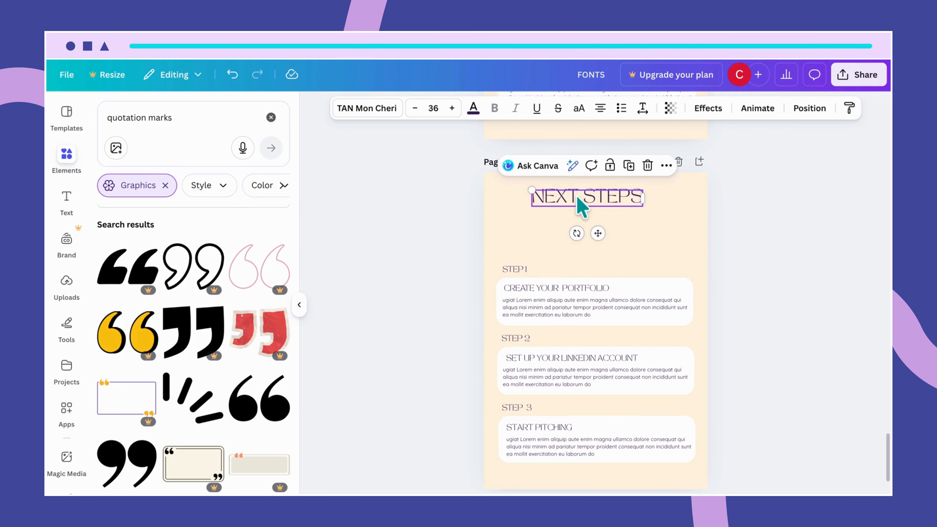
{"action": "left_click_drag", "start_coordinate": [580, 204], "coordinate": [605, 248]}
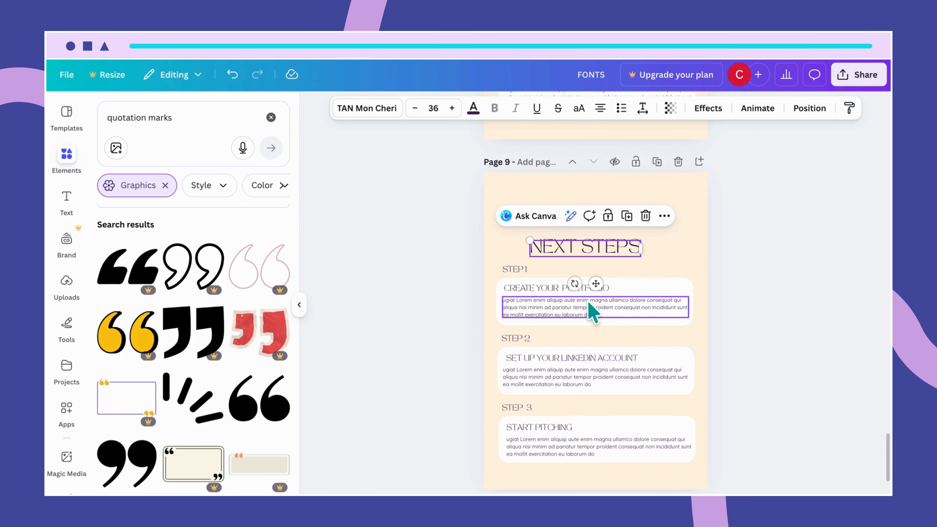
Select the Step 2 and Step 3 cards with their labels and delete them.
{"action": "left_click", "coordinate": [635, 291]}
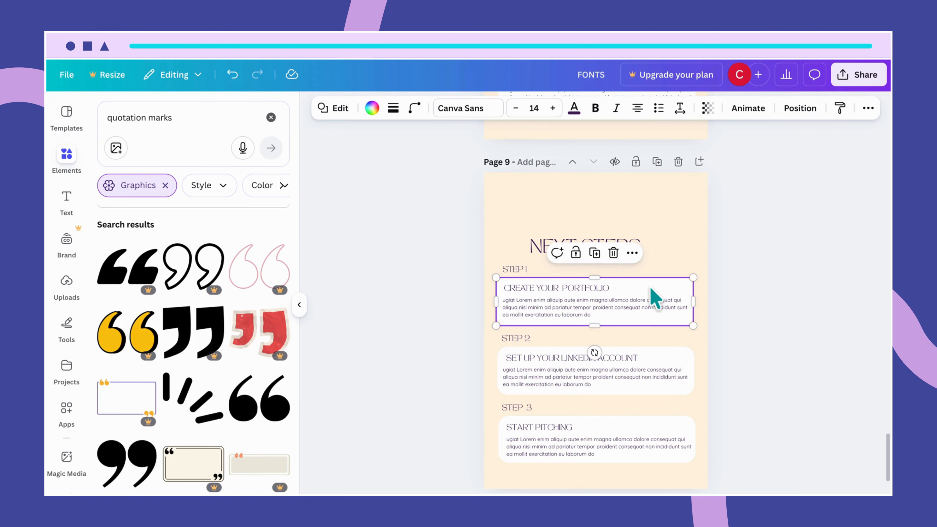
{"action": "left_click_drag", "start_coordinate": [705, 342], "coordinate": [526, 463]}
{"action": "key", "text": "Delete"}
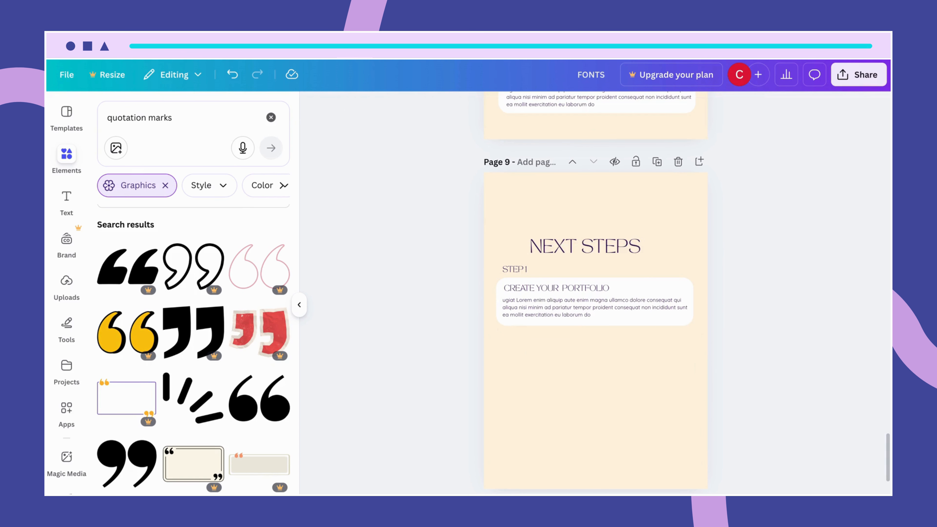
Delete the STEP 1 label above the remaining card.
{"action": "scroll", "coordinate": [591, 391], "scroll_direction": "down", "scroll_amount": 2}
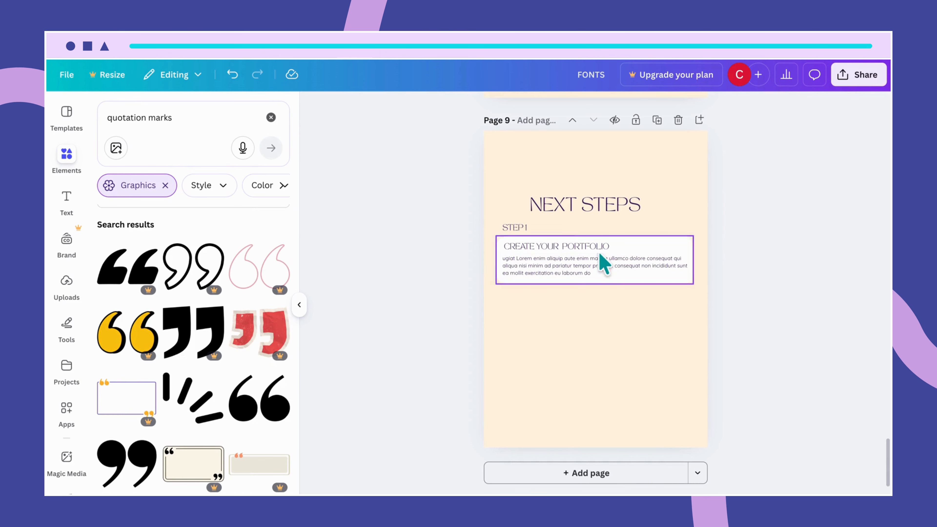
{"action": "left_click", "coordinate": [526, 230]}
{"action": "key", "text": "Delete"}
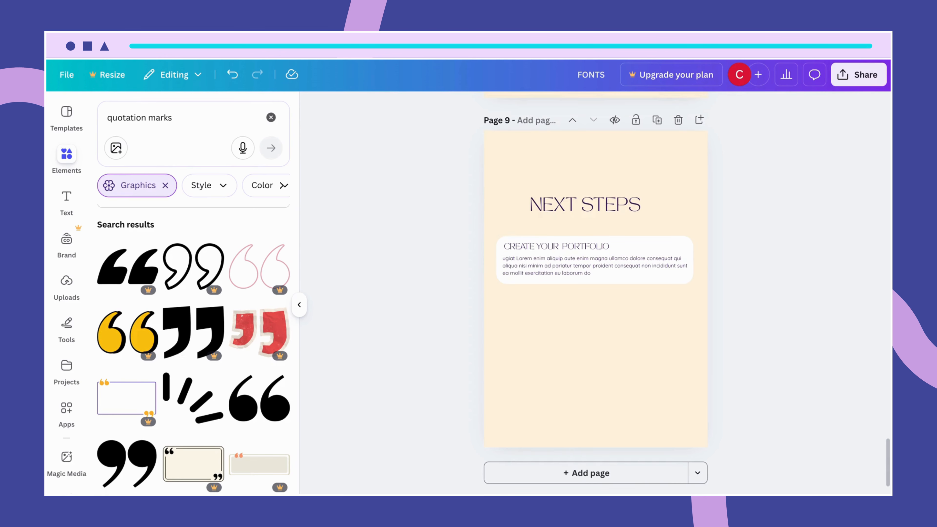
Enlarge the remaining card into a tall box centered under the heading.
{"action": "left_click", "coordinate": [677, 251]}
{"action": "left_click_drag", "start_coordinate": [698, 257], "coordinate": [638, 280]}
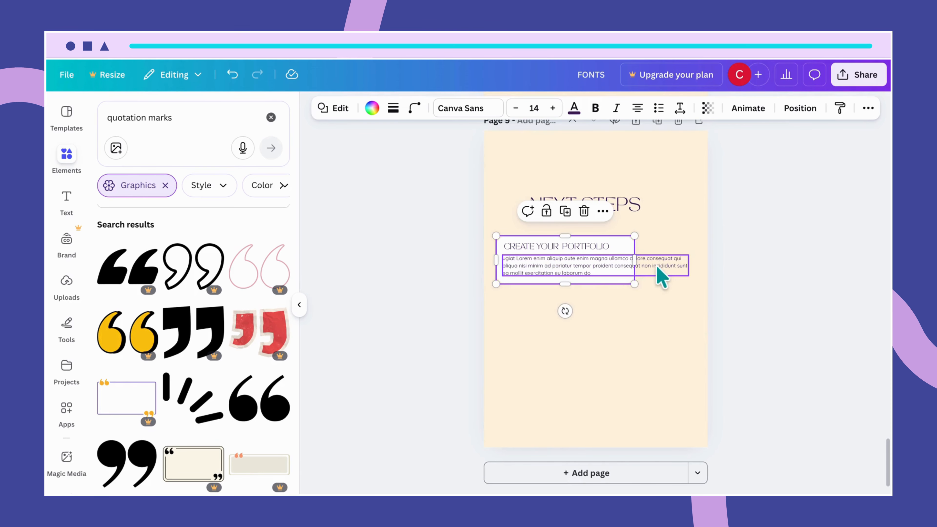
{"action": "left_click_drag", "start_coordinate": [565, 286], "coordinate": [580, 365]}
{"action": "left_click_drag", "start_coordinate": [577, 319], "coordinate": [599, 324]}
{"action": "left_click_drag", "start_coordinate": [513, 244], "coordinate": [506, 230]}
{"action": "left_click_drag", "start_coordinate": [651, 232], "coordinate": [671, 223]}
{"action": "left_click_drag", "start_coordinate": [668, 359], "coordinate": [678, 386]}
{"action": "left_click_drag", "start_coordinate": [632, 334], "coordinate": [625, 328]}
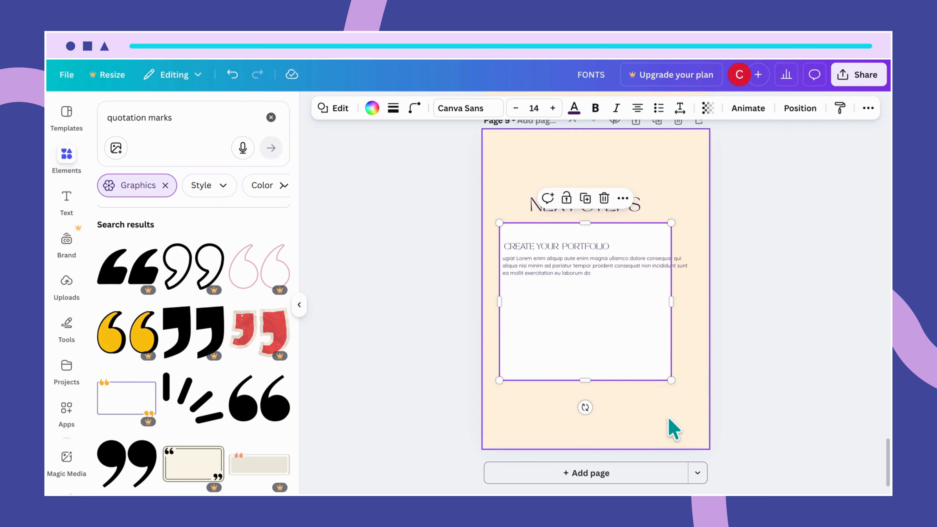
{"action": "left_click", "coordinate": [674, 429]}
Change the heading text to THANK YOU.
{"action": "double_click", "coordinate": [610, 203]}
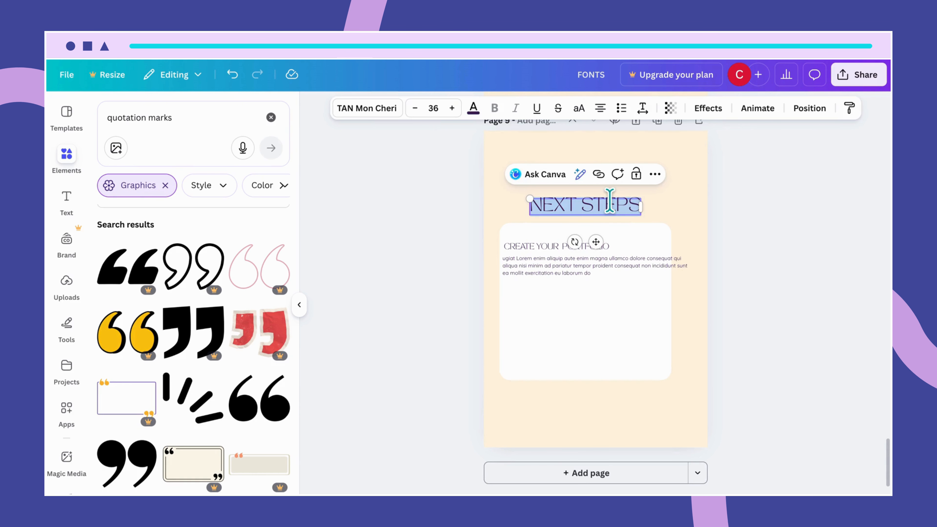
{"action": "type", "text": "THANK YOU"}
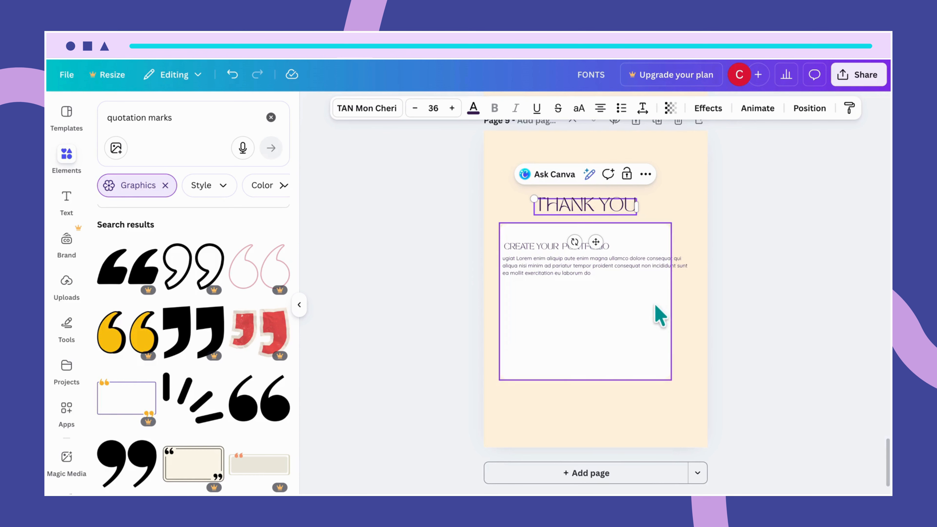
Narrow the card's body paragraph and move it lower inside the card.
{"action": "left_click", "coordinate": [669, 415]}
{"action": "left_click", "coordinate": [645, 347]}
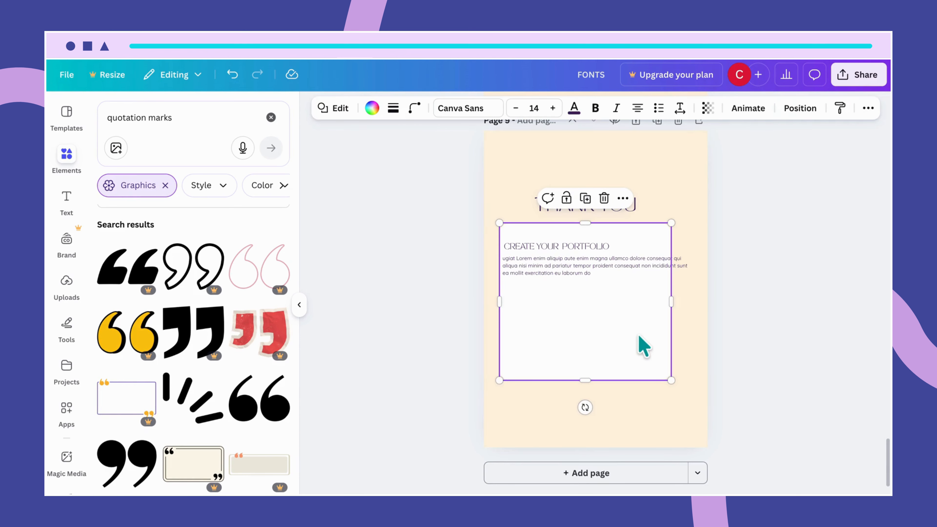
{"action": "left_click", "coordinate": [619, 273]}
{"action": "left_click_drag", "start_coordinate": [694, 265], "coordinate": [641, 291]}
{"action": "left_click_drag", "start_coordinate": [584, 274], "coordinate": [591, 299]}
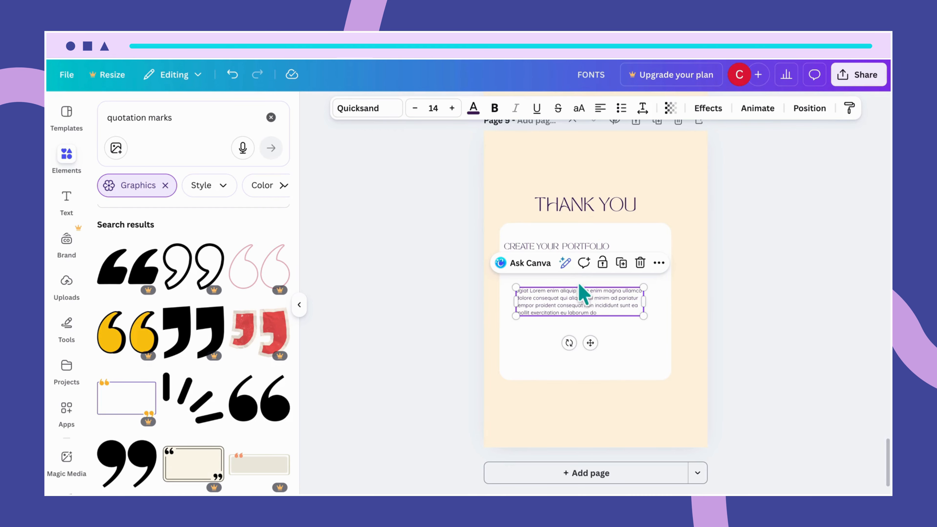
Center the CREATE YOUR PORTFOLIO title in the card and shift the card to align under the heading.
{"action": "left_click", "coordinate": [555, 246]}
{"action": "left_click_drag", "start_coordinate": [555, 246], "coordinate": [575, 250]}
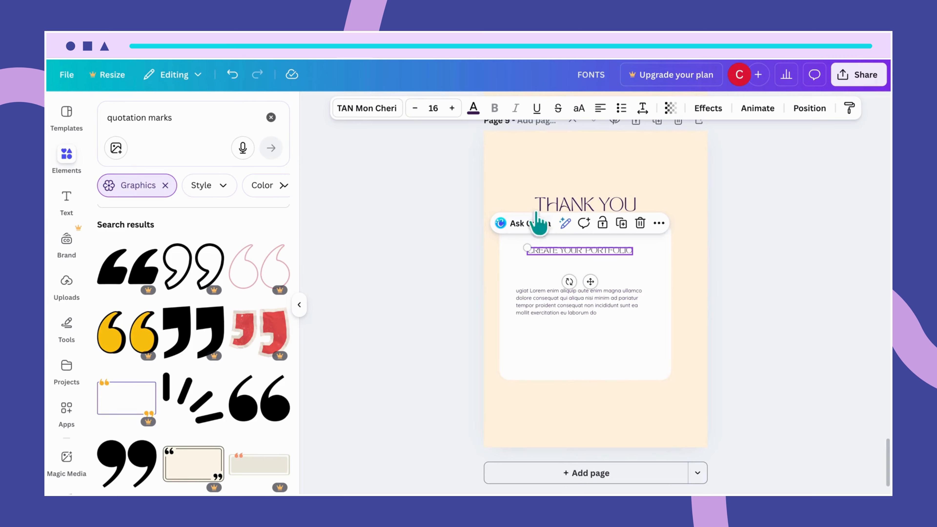
{"action": "left_click", "coordinate": [508, 176]}
{"action": "left_click_drag", "start_coordinate": [508, 174], "coordinate": [632, 339]}
{"action": "left_click", "coordinate": [657, 426]}
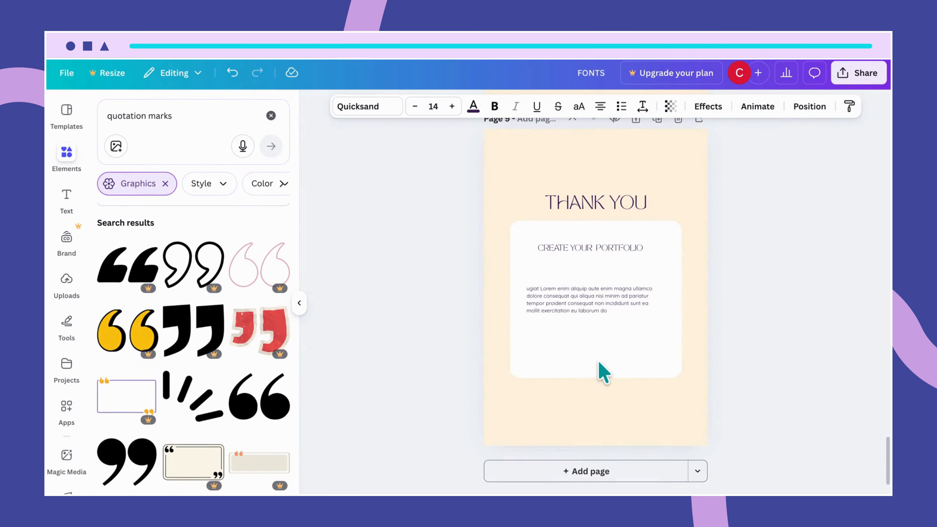
Shorten the card from the bottom and move the body paragraph up into it.
{"action": "left_click", "coordinate": [603, 364]}
{"action": "left_click_drag", "start_coordinate": [595, 377], "coordinate": [595, 336]}
{"action": "left_click", "coordinate": [638, 313]}
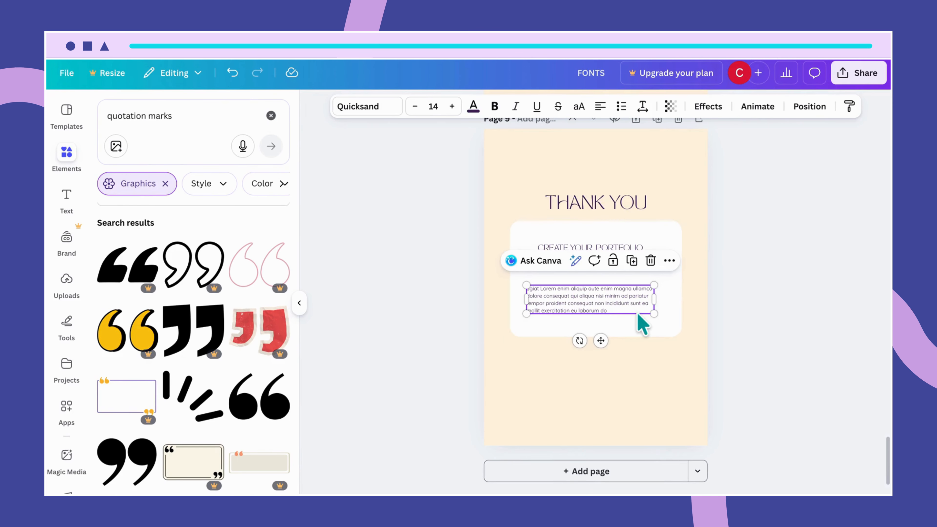
{"action": "left_click_drag", "start_coordinate": [609, 300], "coordinate": [608, 279]}
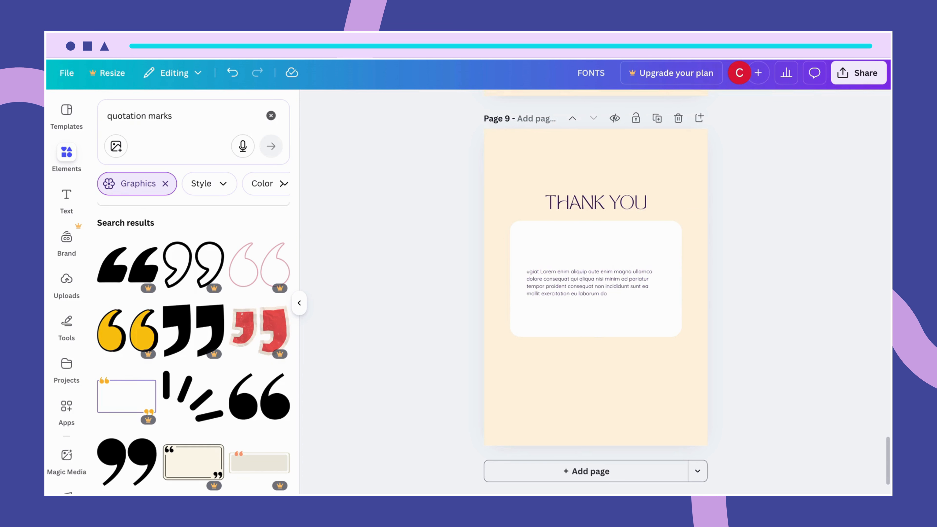
Set the body paragraph's font size to 33.
{"action": "left_click", "coordinate": [605, 280]}
{"action": "left_click", "coordinate": [381, 108]}
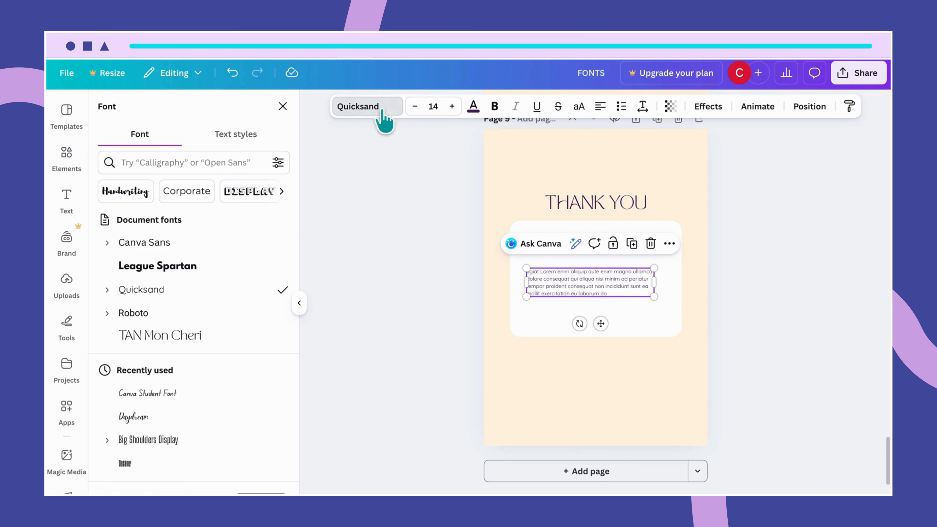
{"action": "left_click", "coordinate": [440, 107]}
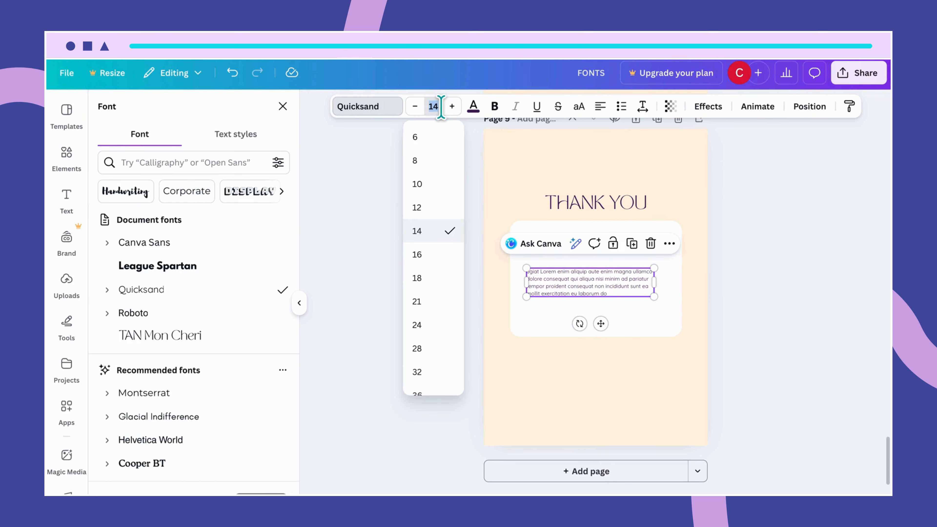
{"action": "key", "text": "Return"}
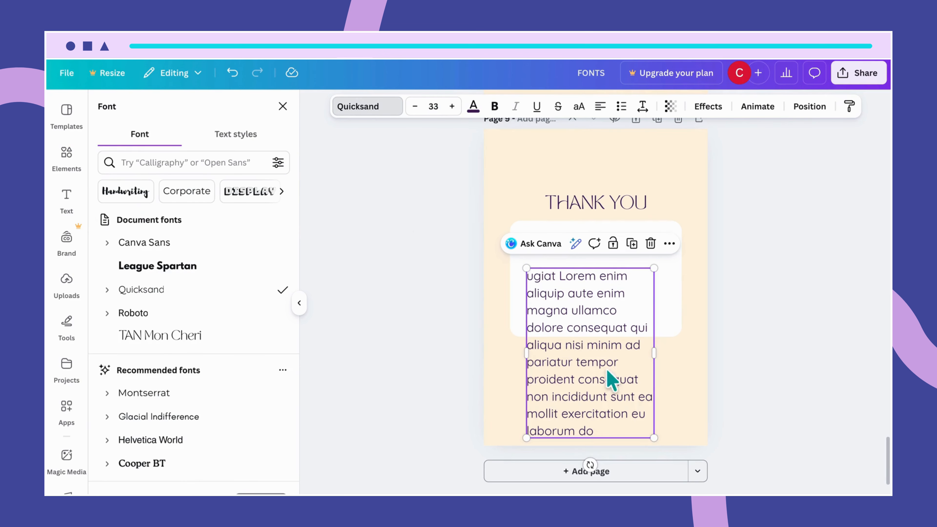
Widen the paragraph box and move it up into the card.
{"action": "left_click_drag", "start_coordinate": [656, 352], "coordinate": [695, 345]}
{"action": "left_click_drag", "start_coordinate": [627, 340], "coordinate": [614, 287]}
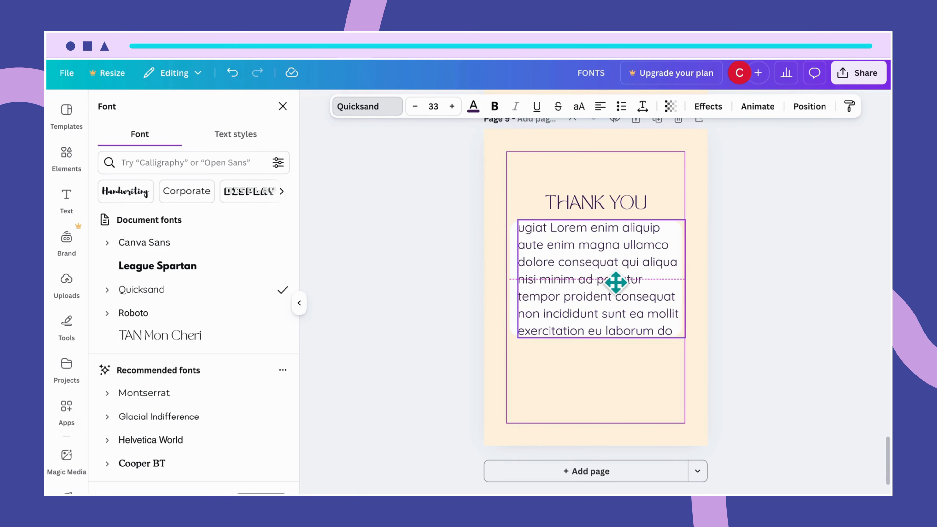
Center-align the paragraph text.
{"action": "left_click", "coordinate": [642, 109]}
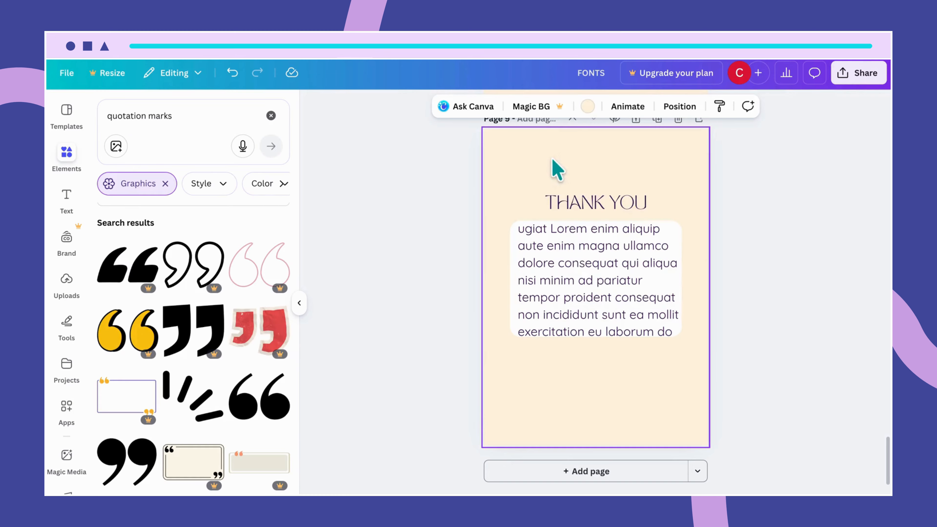
{"action": "left_click", "coordinate": [575, 264]}
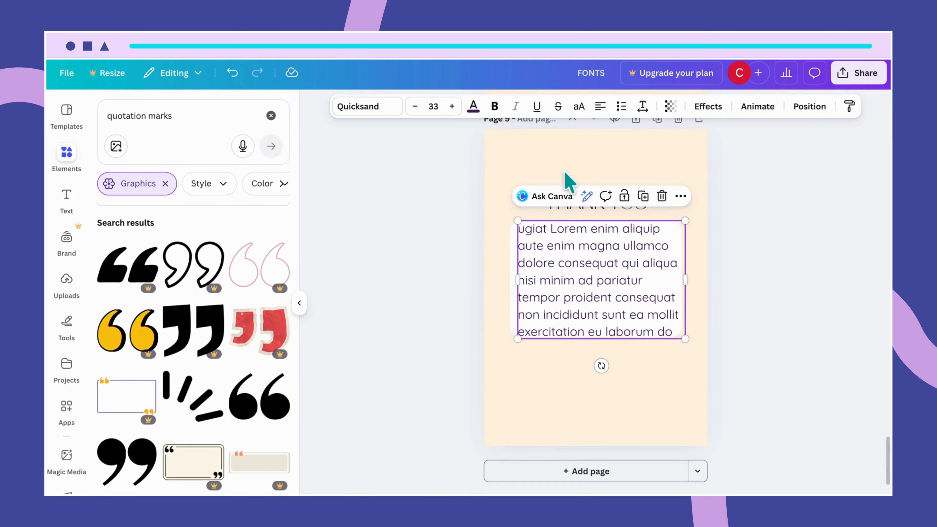
{"action": "left_click", "coordinate": [600, 107]}
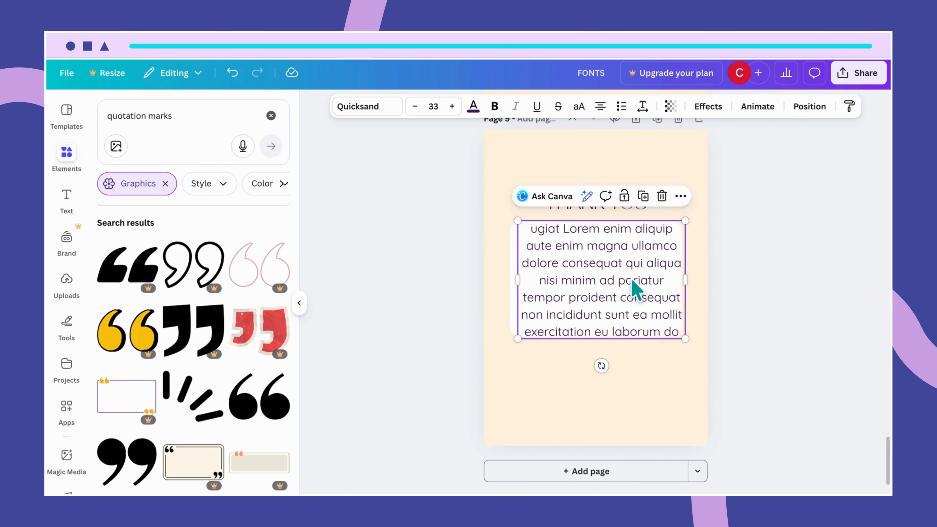
Delete the last three lines of the paragraph text.
{"action": "left_click_drag", "start_coordinate": [621, 286], "coordinate": [617, 287]}
{"action": "double_click", "coordinate": [611, 296]}
{"action": "left_click_drag", "start_coordinate": [675, 331], "coordinate": [524, 300]}
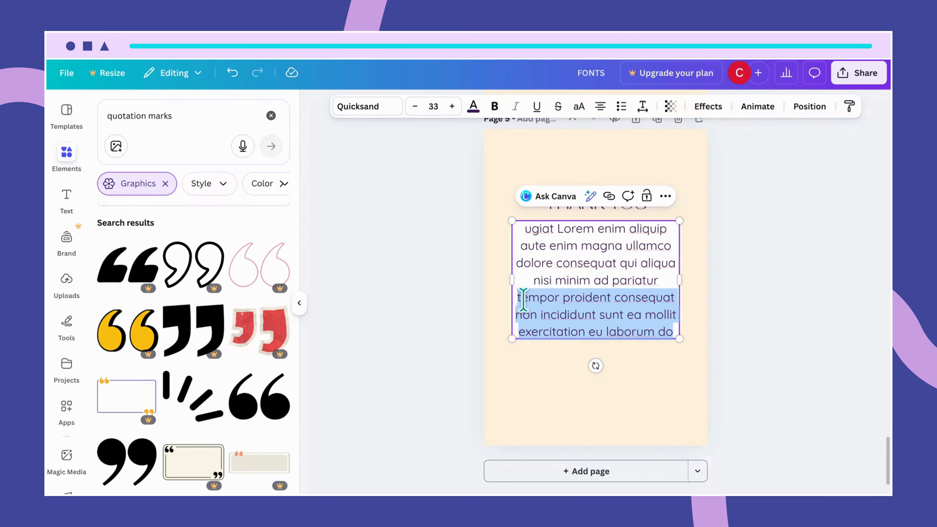
{"action": "key", "text": "BackSpace"}
Narrow the paragraph box and center it vertically within the card.
{"action": "left_click", "coordinate": [557, 314]}
{"action": "left_click", "coordinate": [575, 265]}
{"action": "left_click_drag", "start_coordinate": [575, 266], "coordinate": [575, 292]}
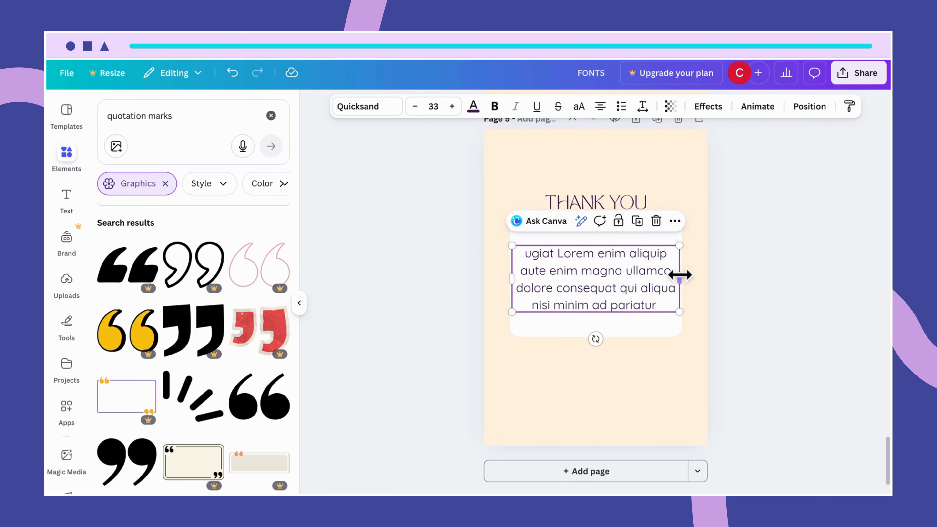
{"action": "left_click_drag", "start_coordinate": [680, 275], "coordinate": [671, 279]}
{"action": "left_click_drag", "start_coordinate": [592, 286], "coordinate": [594, 279]}
{"action": "left_click", "coordinate": [685, 373]}
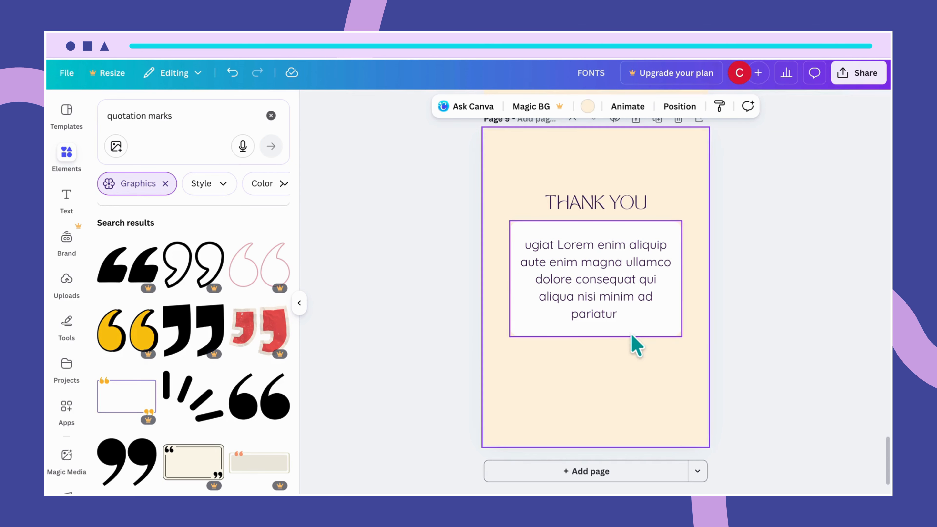
Add the laptop-on-table photo from recently used elements and set it as the page background.
{"action": "left_click", "coordinate": [271, 116]}
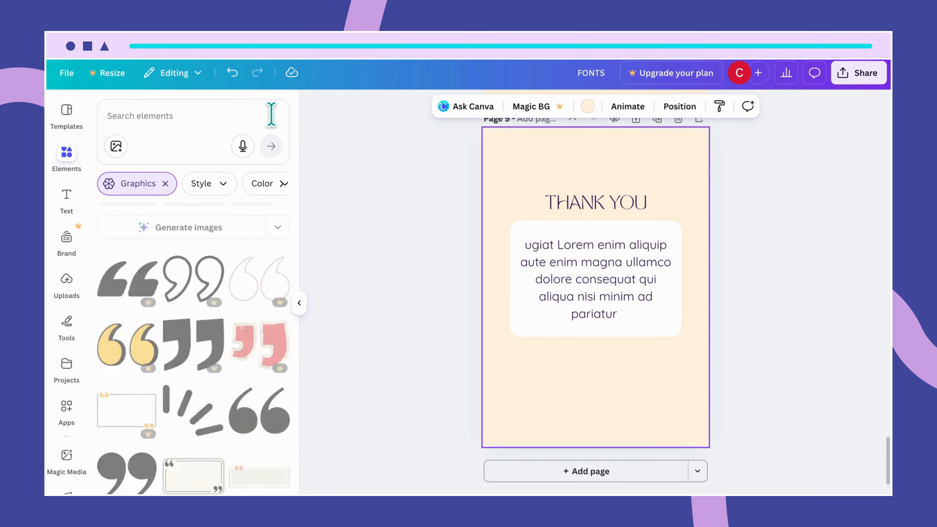
{"action": "left_click", "coordinate": [274, 247]}
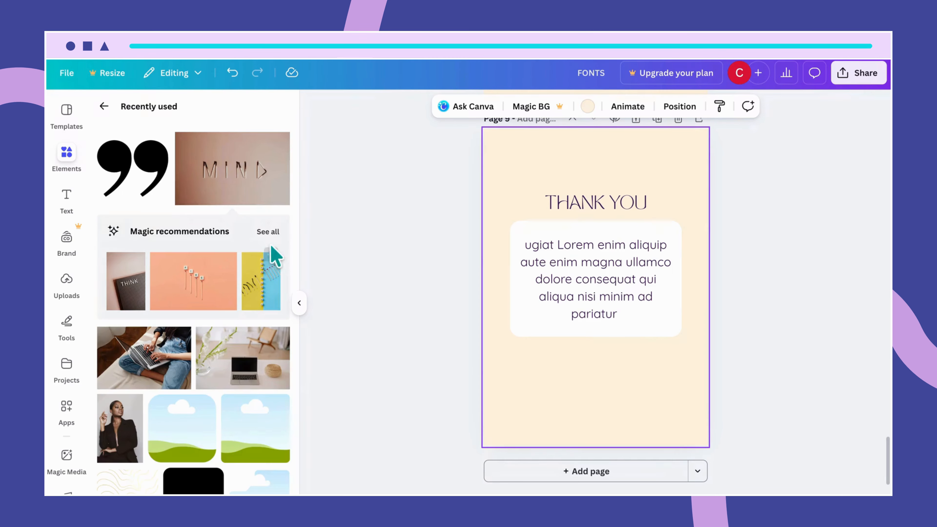
{"action": "left_click_drag", "start_coordinate": [238, 356], "coordinate": [530, 178]}
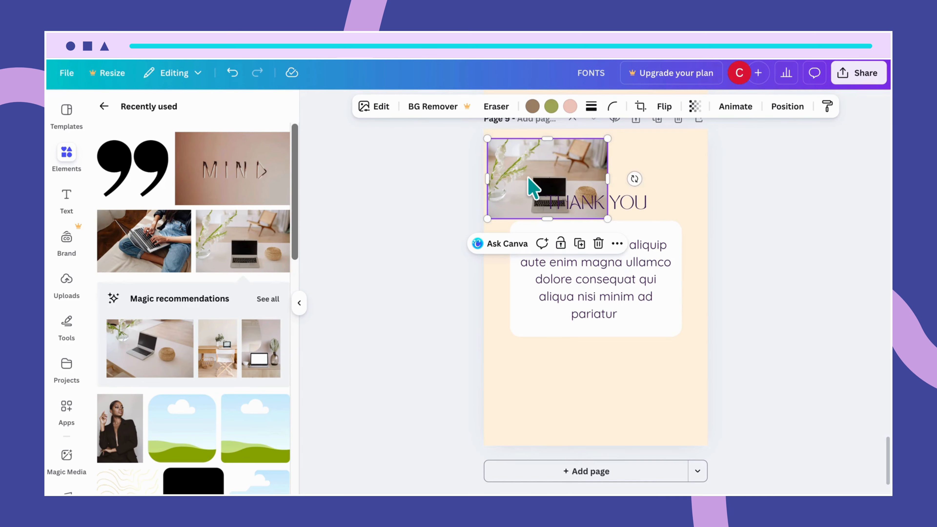
{"action": "right_click", "coordinate": [535, 187]}
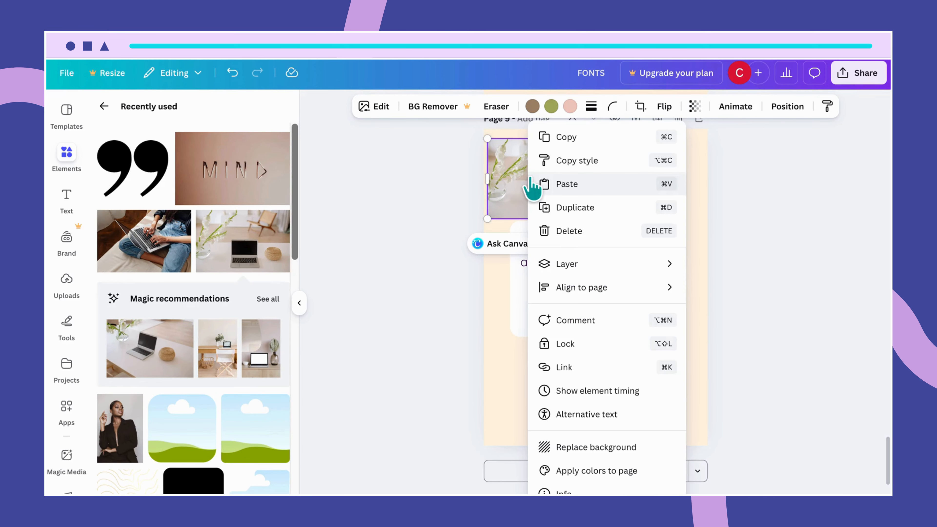
{"action": "left_click", "coordinate": [597, 449]}
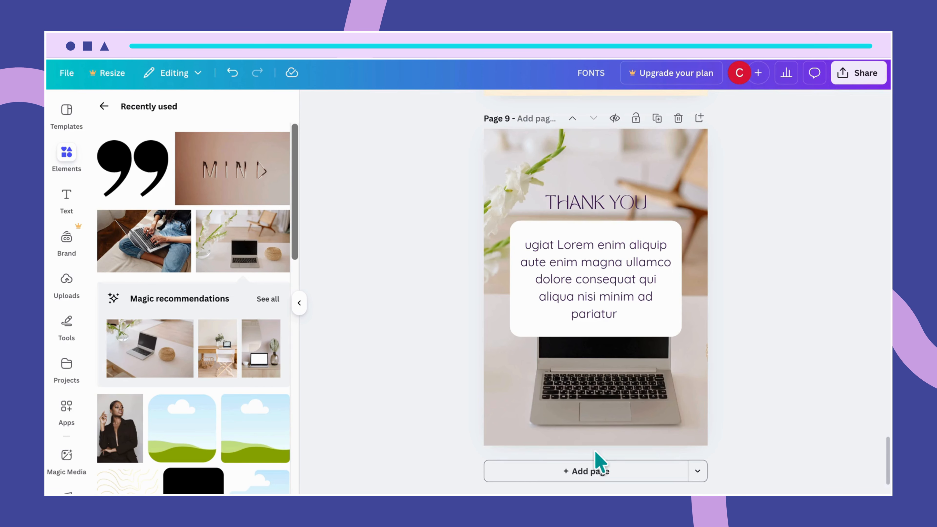
Set the background photo's transparency to 20.
{"action": "left_click", "coordinate": [694, 208]}
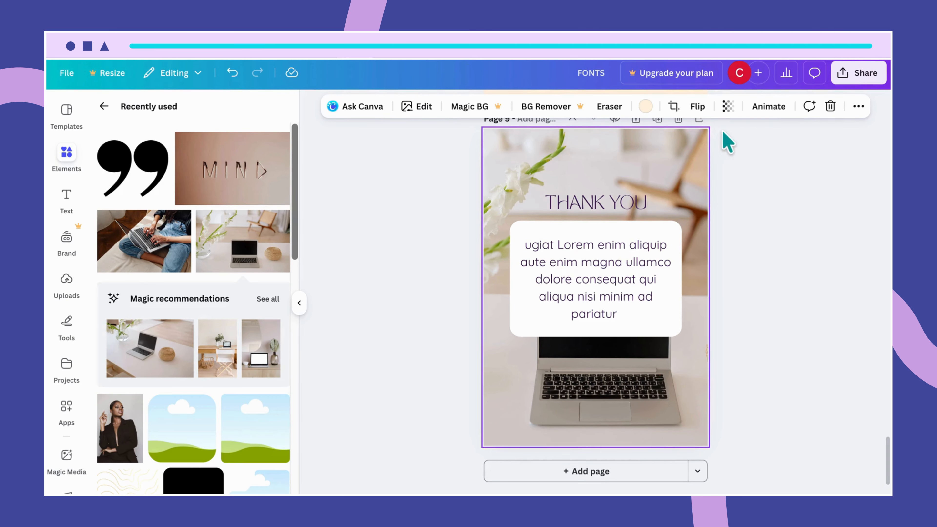
{"action": "left_click", "coordinate": [728, 106]}
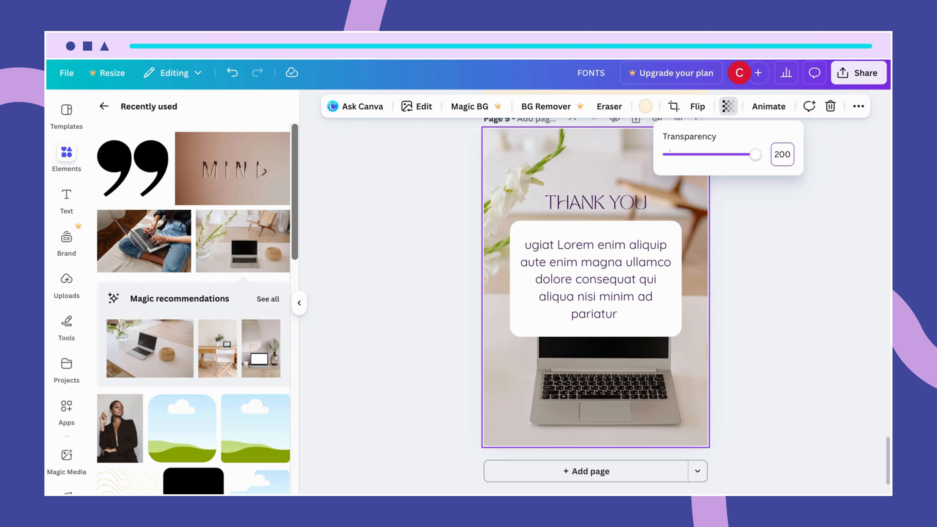
{"action": "key", "text": "Return"}
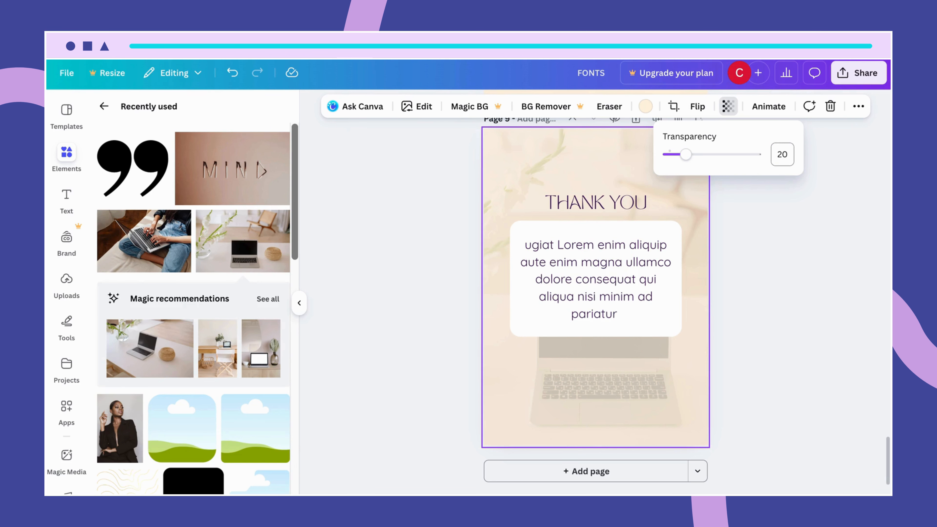
Adjust the background photo's position within its crop frame.
{"action": "double_click", "coordinate": [672, 377]}
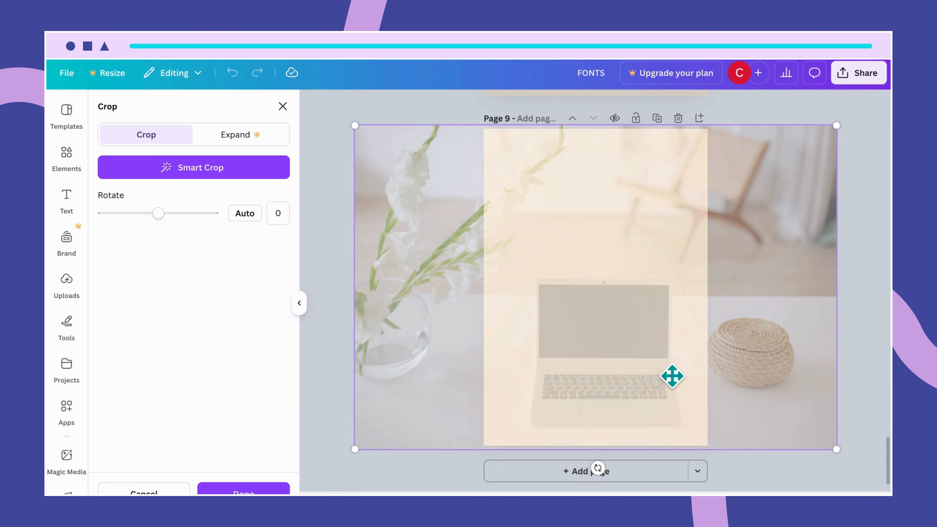
{"action": "left_click_drag", "start_coordinate": [665, 377], "coordinate": [659, 377]}
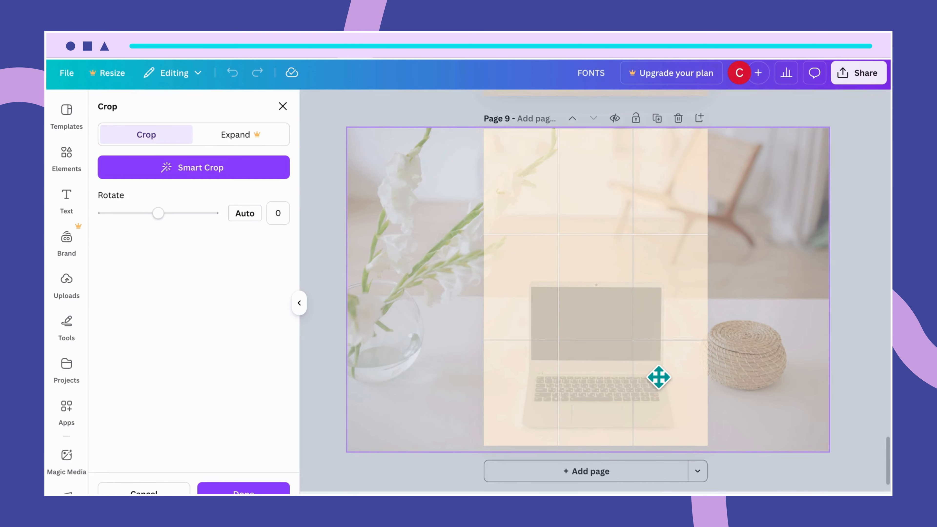
{"action": "left_click_drag", "start_coordinate": [659, 377], "coordinate": [661, 378]}
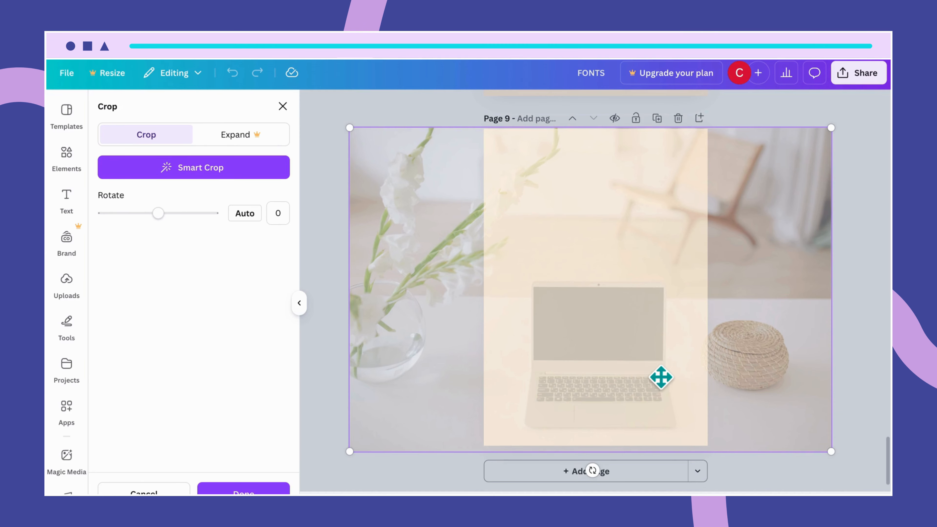
{"action": "left_click", "coordinate": [877, 145]}
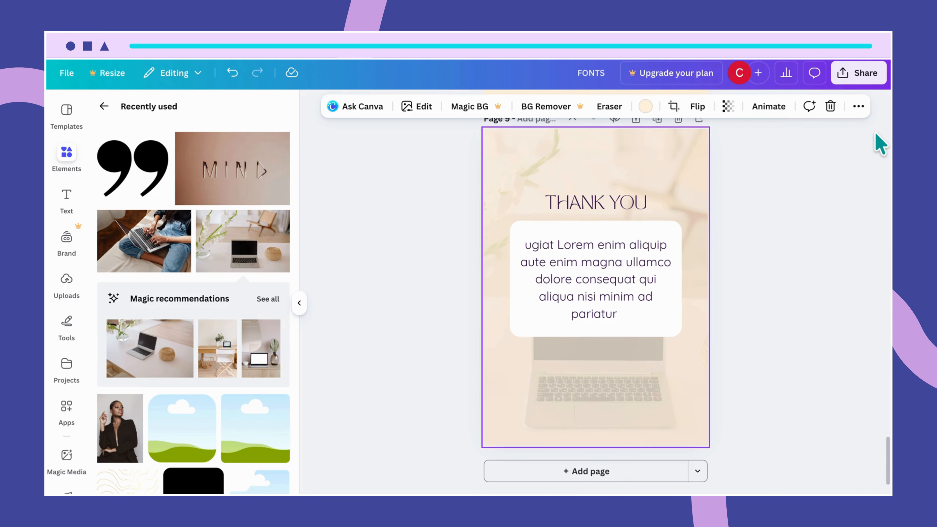
{"action": "double_click", "coordinate": [612, 414]}
{"action": "left_click_drag", "start_coordinate": [606, 414], "coordinate": [603, 413]}
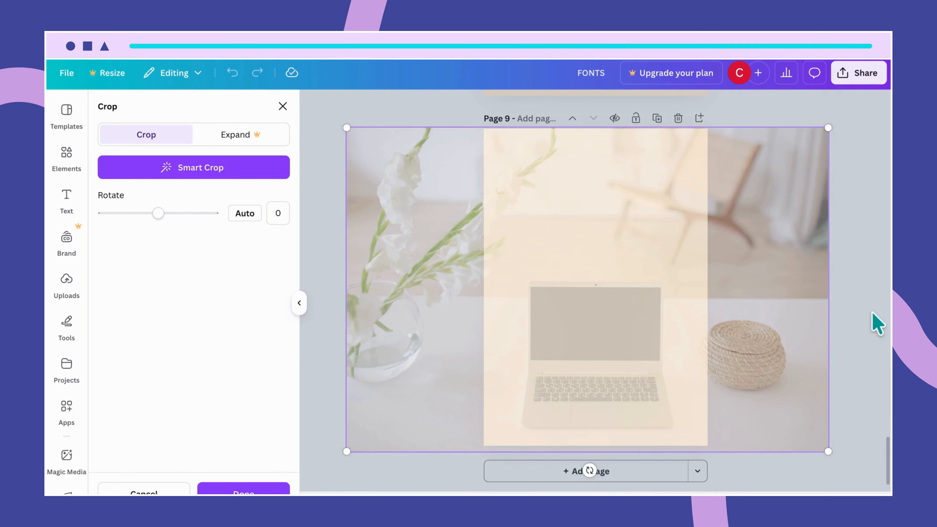
{"action": "left_click", "coordinate": [877, 323]}
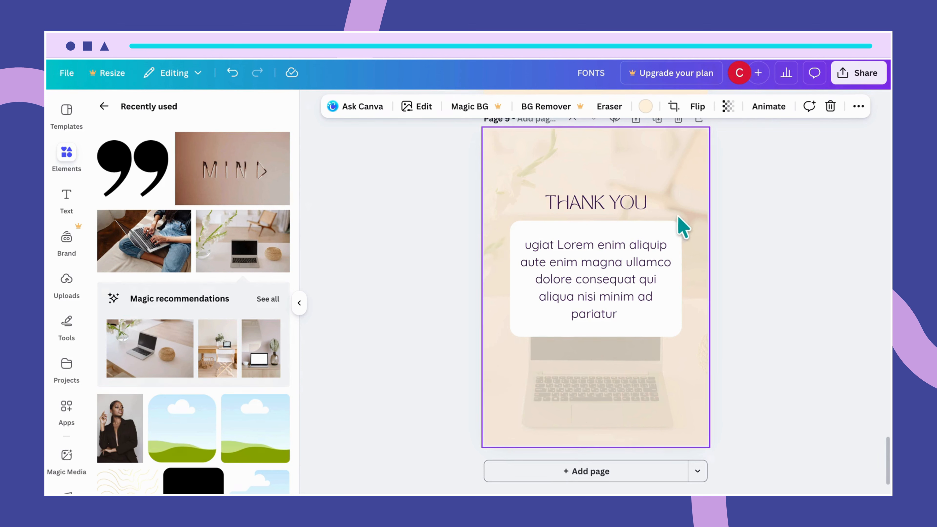
Move the title and text card together slightly lower on the page.
{"action": "left_click_drag", "start_coordinate": [683, 213], "coordinate": [627, 287]}
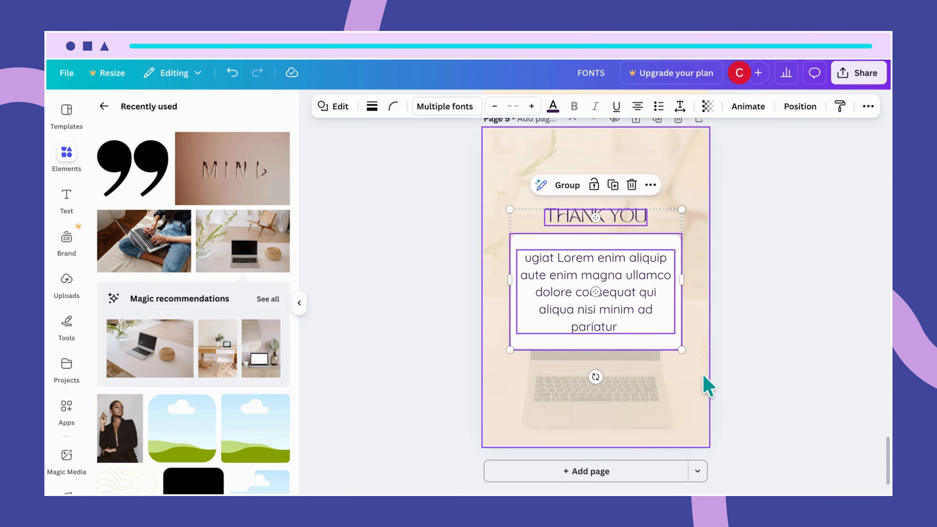
{"action": "left_click", "coordinate": [707, 385]}
{"action": "left_click", "coordinate": [630, 279]}
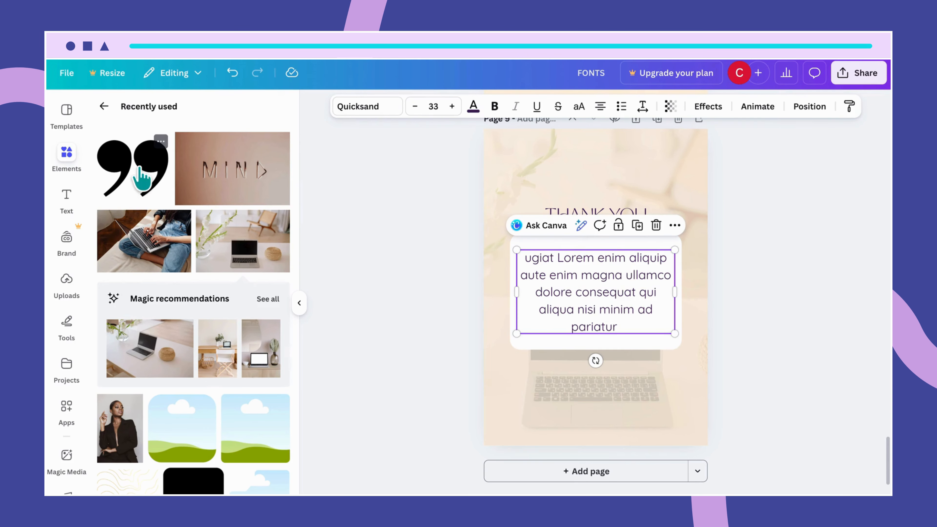
Add the quotation-mark element from recently used, place it above the card, and color it dark purple.
{"action": "left_click", "coordinate": [142, 181]}
{"action": "left_click_drag", "start_coordinate": [604, 292], "coordinate": [600, 229]}
{"action": "left_click", "coordinate": [479, 107]}
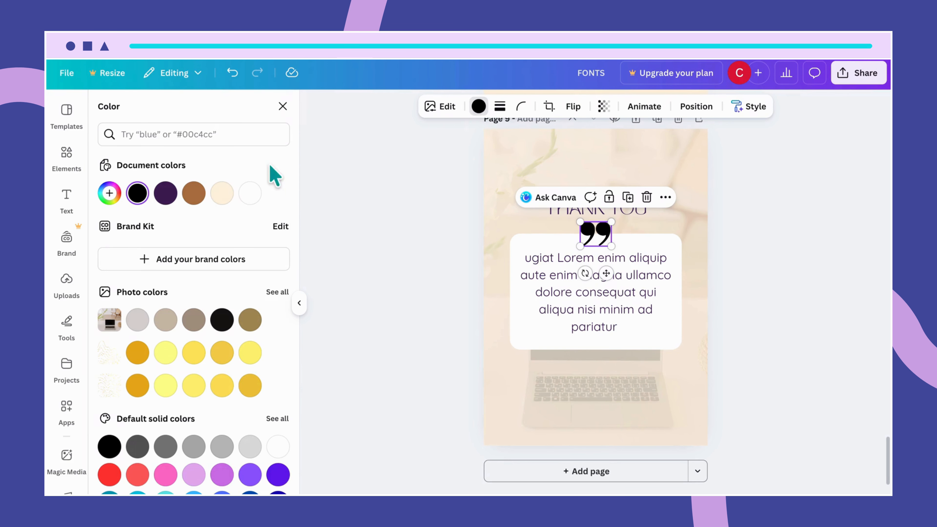
{"action": "left_click", "coordinate": [165, 193]}
{"action": "left_click", "coordinate": [515, 240]}
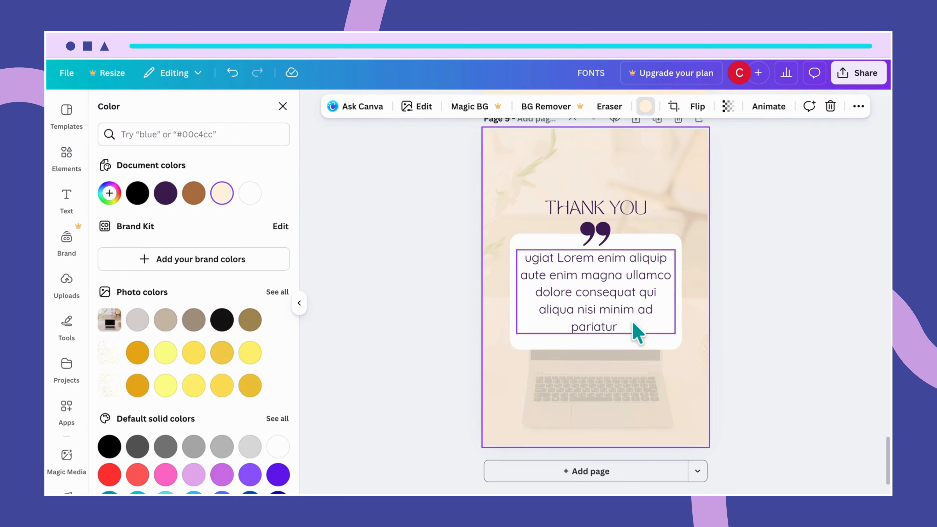
Duplicate the THANK YOU title below the card and change the copy's text to CONNECT WITH ME.
{"action": "left_click", "coordinate": [629, 210]}
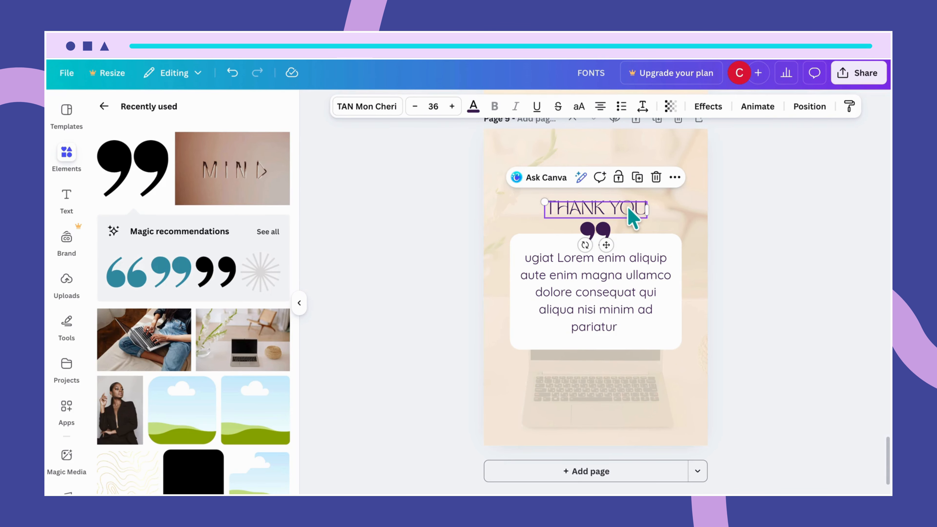
{"action": "left_click_drag", "start_coordinate": [628, 215], "coordinate": [618, 365]}
{"action": "double_click", "coordinate": [617, 367]}
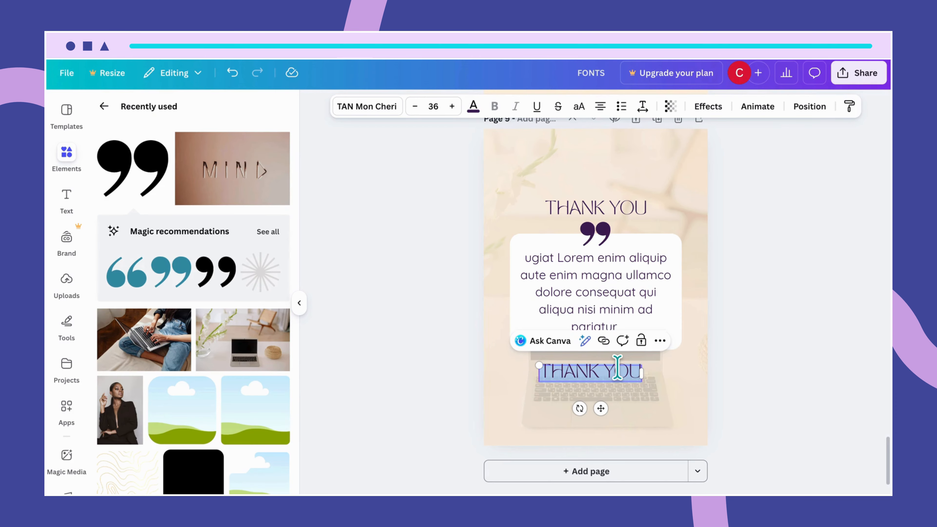
{"action": "type", "text": "CONNECT WITH ME"}
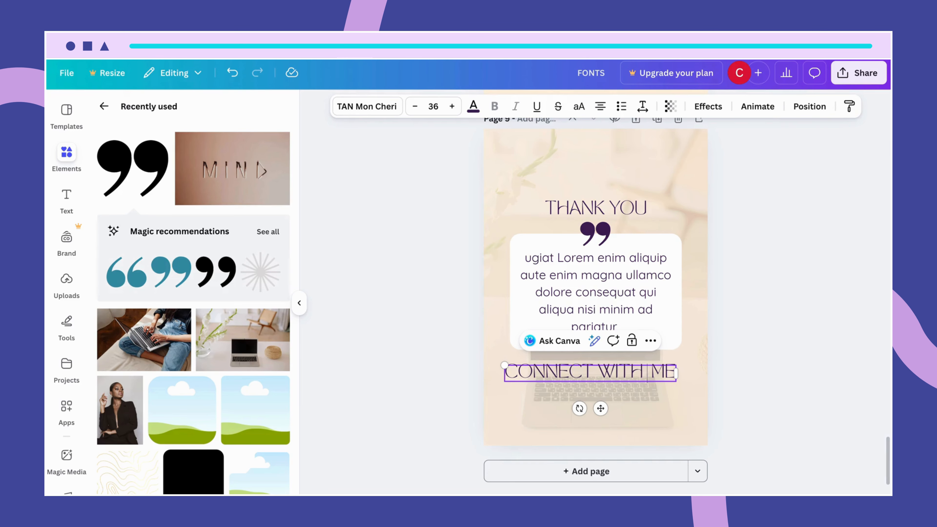
Change the CONNECT WITH ME heading's font to League Spartan.
{"action": "left_click", "coordinate": [694, 417]}
{"action": "left_click", "coordinate": [665, 376]}
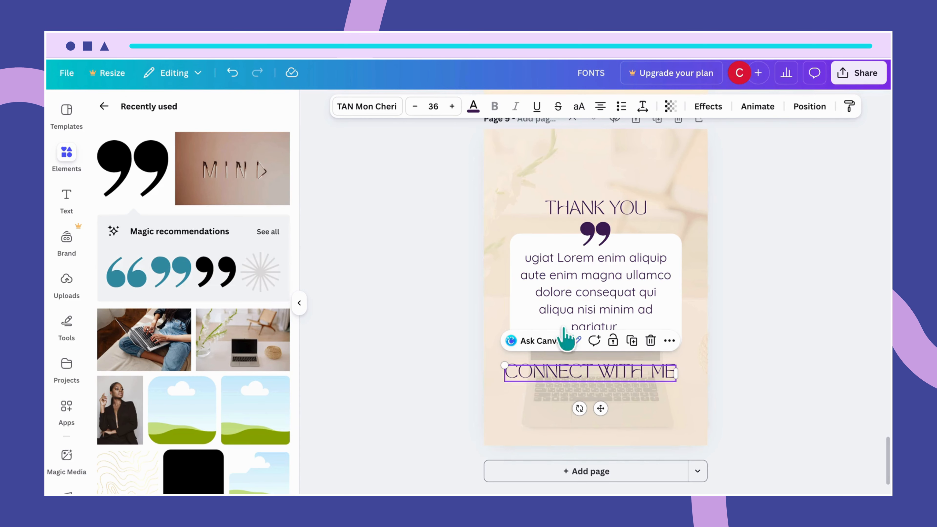
{"action": "left_click", "coordinate": [386, 110]}
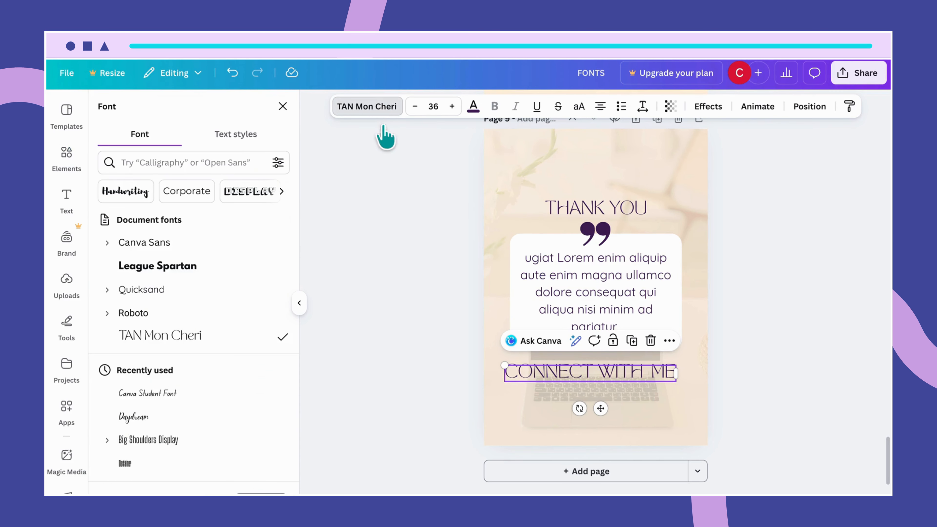
{"action": "left_click", "coordinate": [206, 272]}
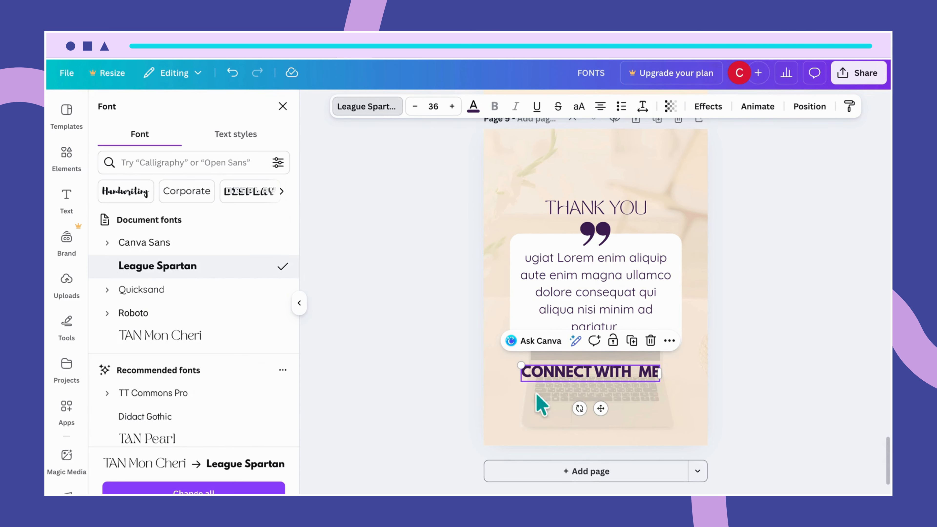
Move the heading slightly lower and set its font size to 20.
{"action": "left_click_drag", "start_coordinate": [631, 374], "coordinate": [630, 389]}
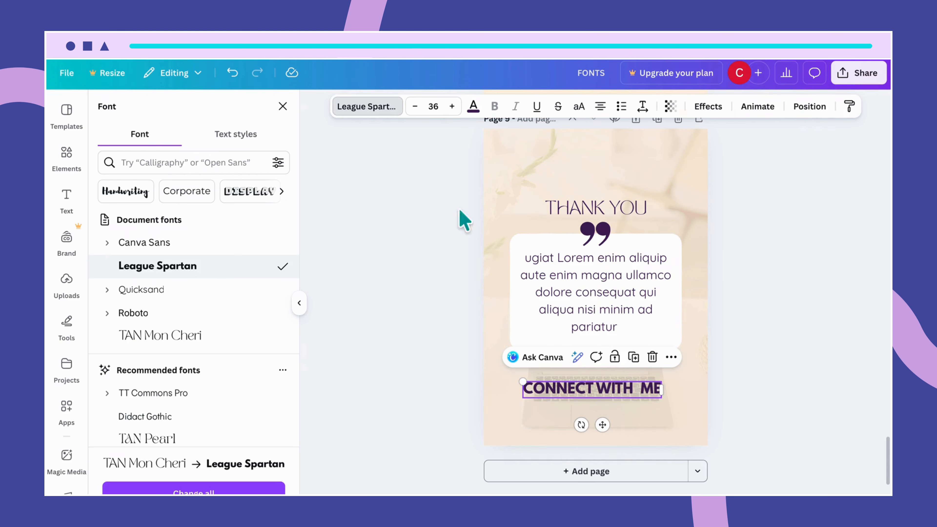
{"action": "left_click", "coordinate": [432, 107]}
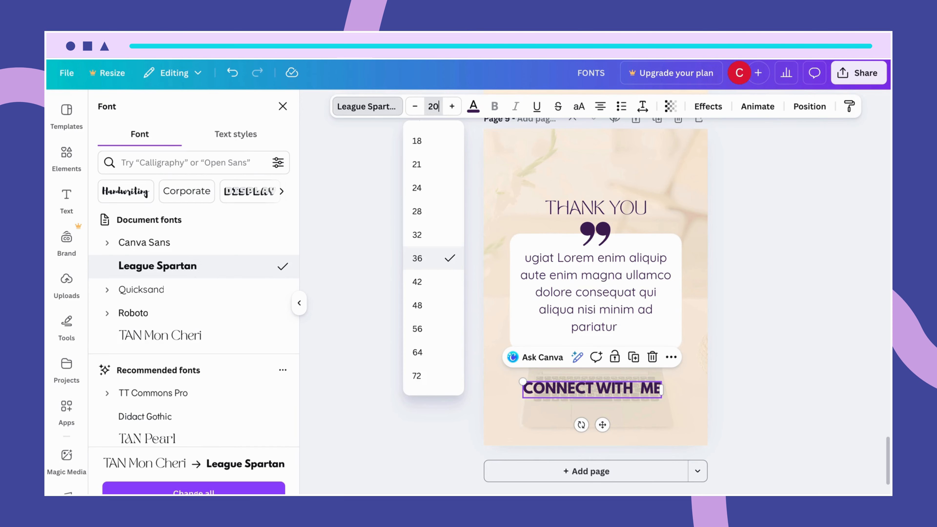
{"action": "key", "text": "Return"}
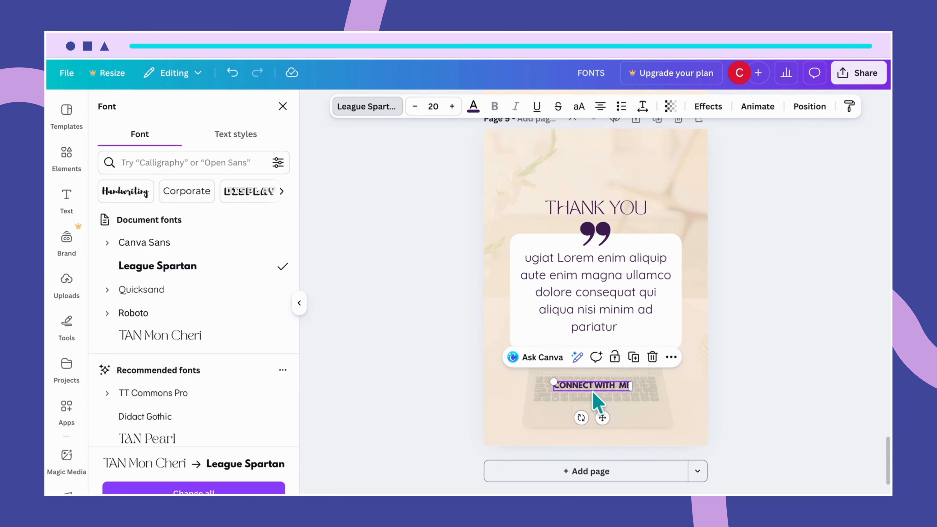
Duplicate the heading below and to the left, and change the copy's text to INSTAGRAM.
{"action": "left_click_drag", "start_coordinate": [593, 394], "coordinate": [536, 405]}
{"action": "double_click", "coordinate": [538, 406]}
{"action": "type", "text": "I"}
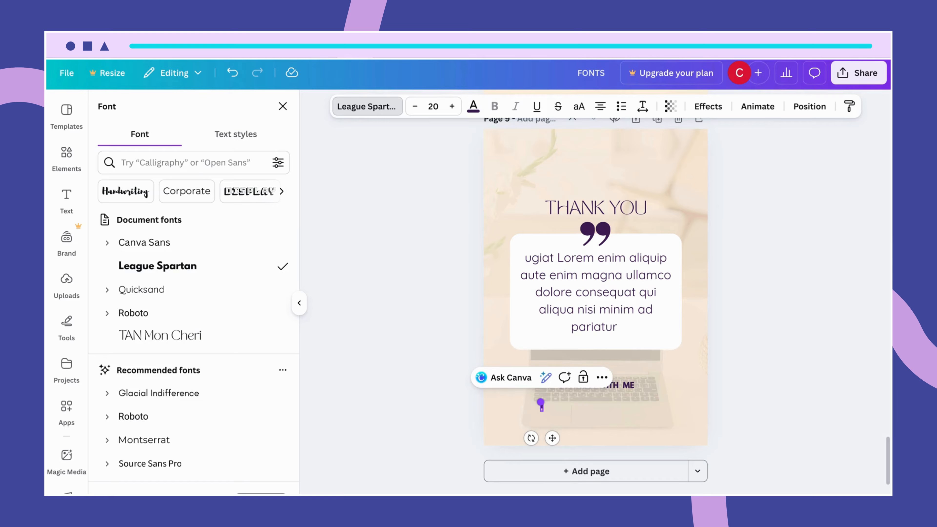
{"action": "key", "text": "BackSpace"}
{"action": "type", "text": "TAGRAM"}
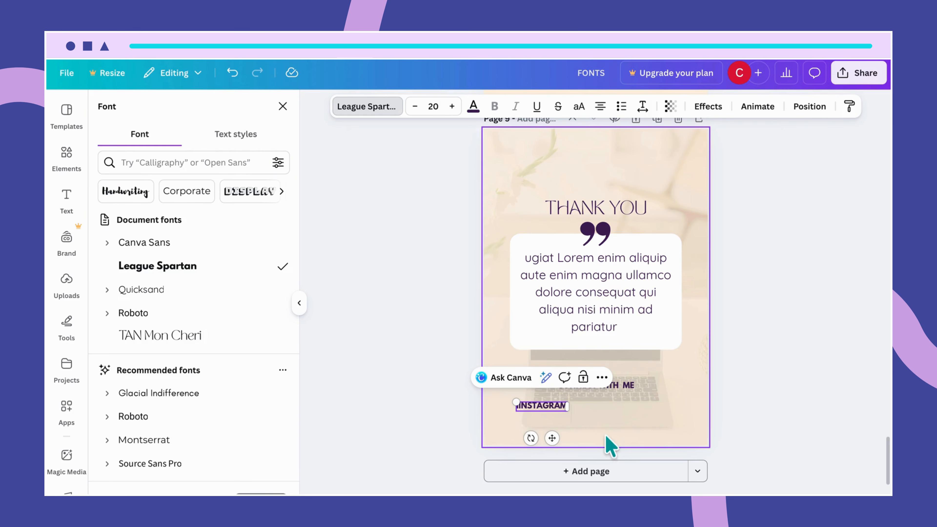
Move the INSTAGRAM label slightly left and change its font to Quicksand.
{"action": "left_click", "coordinate": [560, 417]}
{"action": "left_click", "coordinate": [546, 406]}
{"action": "left_click_drag", "start_coordinate": [546, 406], "coordinate": [530, 406]}
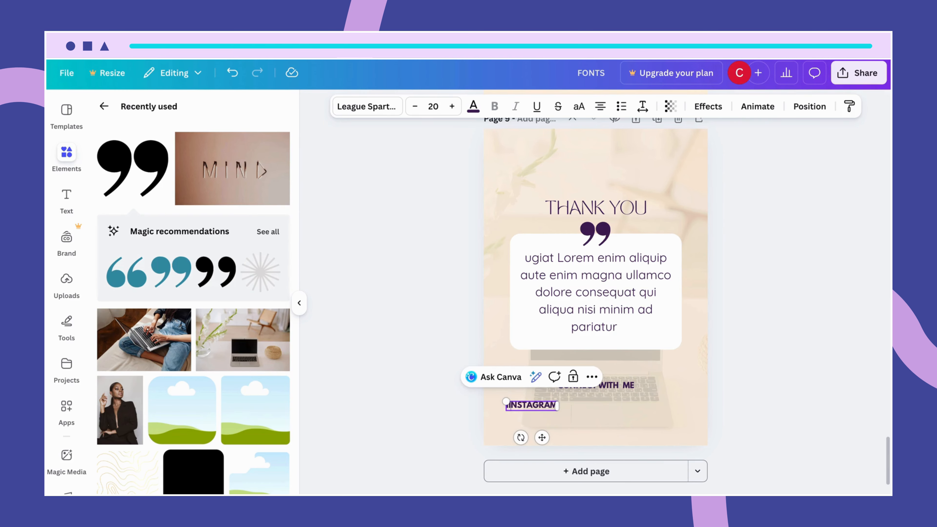
{"action": "key", "text": "BackSpace"}
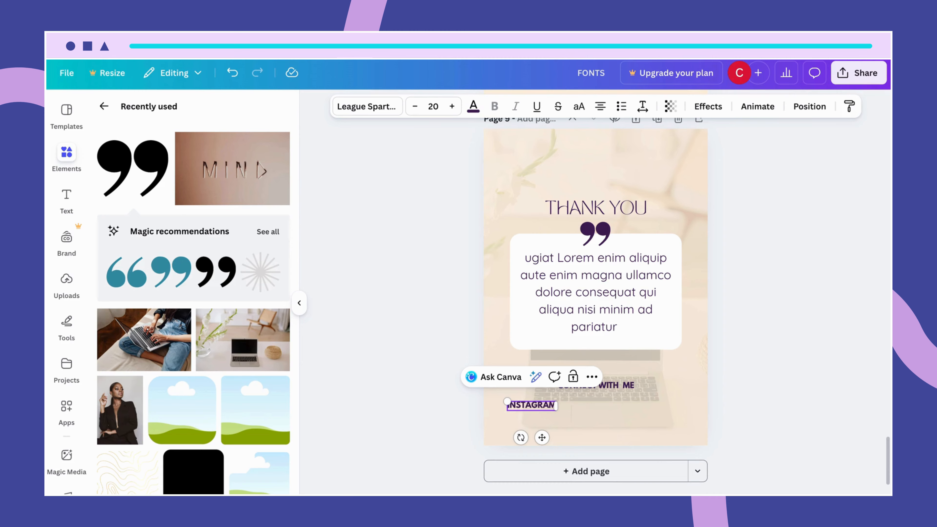
{"action": "left_click", "coordinate": [561, 417]}
{"action": "left_click", "coordinate": [548, 403]}
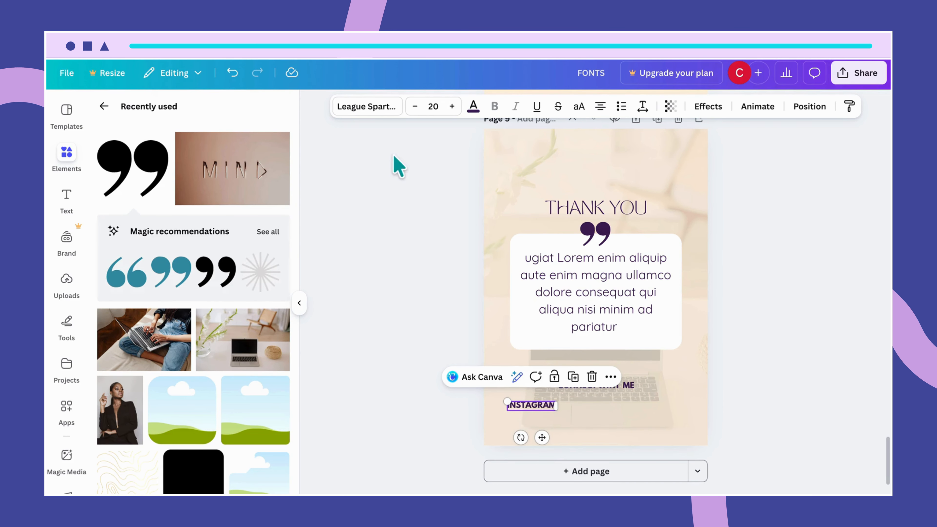
{"action": "left_click", "coordinate": [369, 110]}
{"action": "left_click", "coordinate": [178, 291]}
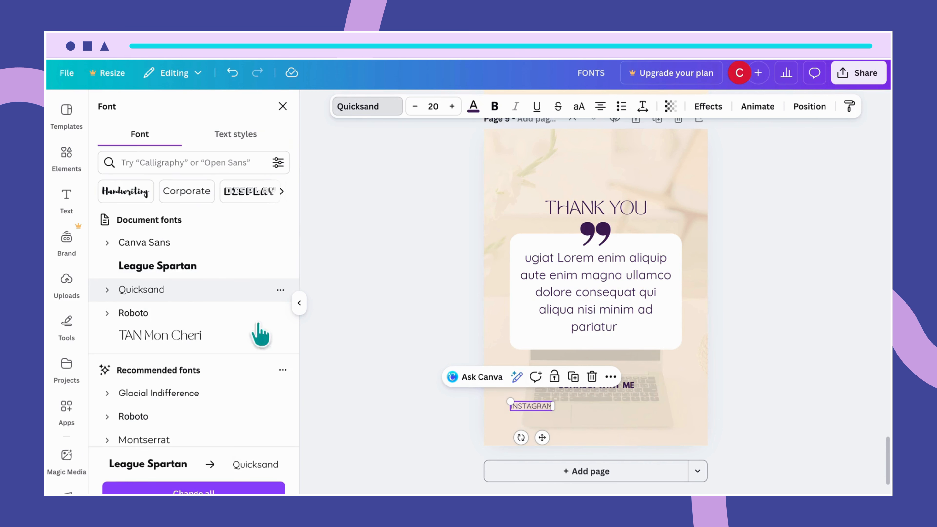
Duplicate the INSTAGRAM label to its right and change the copy's text to TIKTOK.
{"action": "left_click", "coordinate": [584, 420]}
{"action": "left_click", "coordinate": [552, 408]}
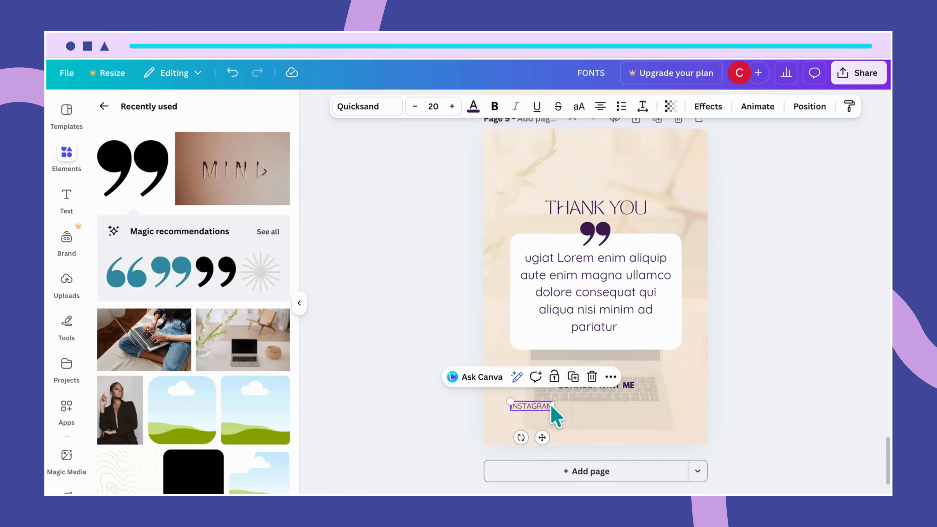
{"action": "left_click_drag", "start_coordinate": [551, 409], "coordinate": [595, 406]}
{"action": "double_click", "coordinate": [596, 406]}
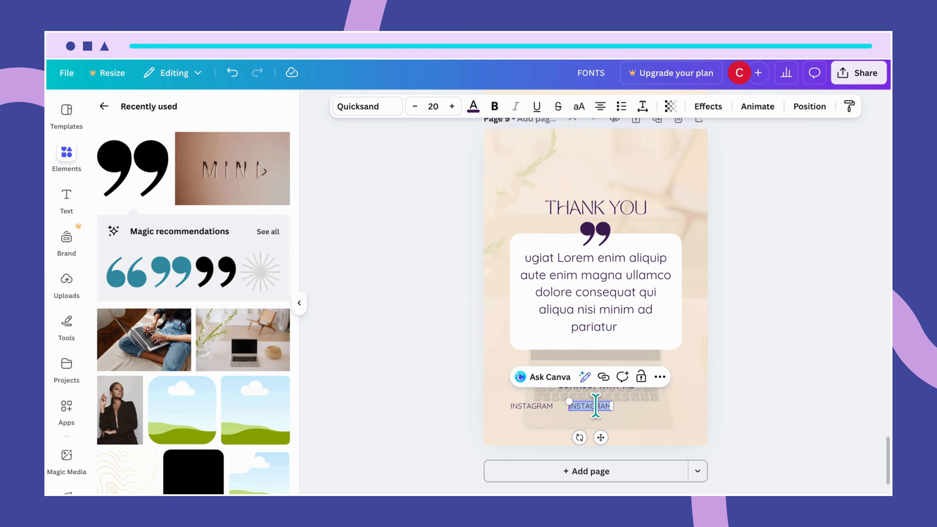
{"action": "key", "text": "BackSpace"}
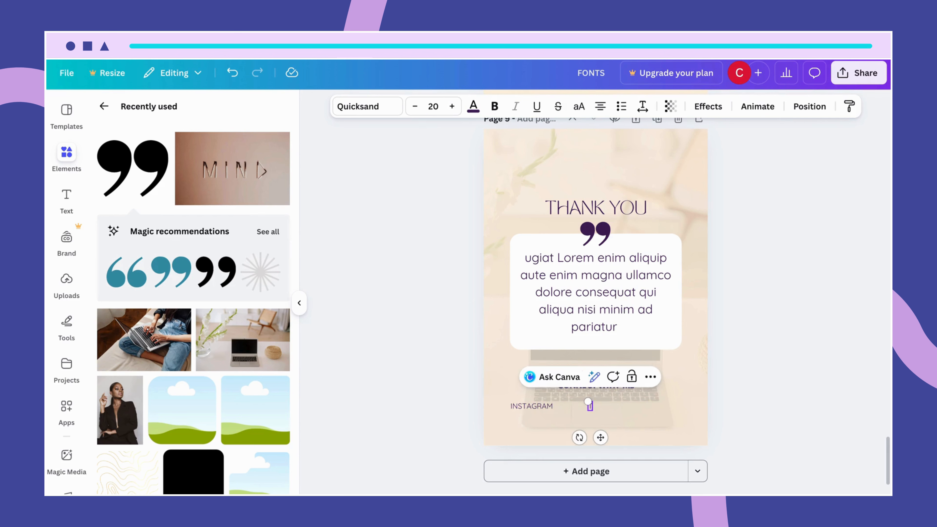
{"action": "type", "text": "TIKTOK"}
Duplicate the TIKTOK label, place the copy further right, and change its text to LINKEDIN.
{"action": "left_click", "coordinate": [638, 431]}
{"action": "left_click", "coordinate": [587, 402]}
{"action": "key", "text": "ctrl+d"}
{"action": "left_click_drag", "start_coordinate": [590, 412], "coordinate": [651, 405]}
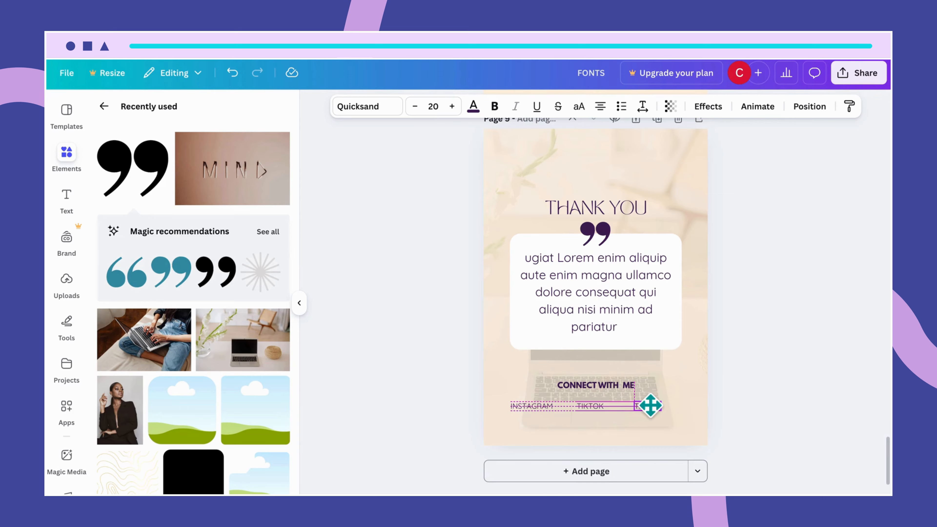
{"action": "left_click_drag", "start_coordinate": [651, 405], "coordinate": [651, 405]}
{"action": "double_click", "coordinate": [649, 404]}
{"action": "key", "text": "BackSpace"}
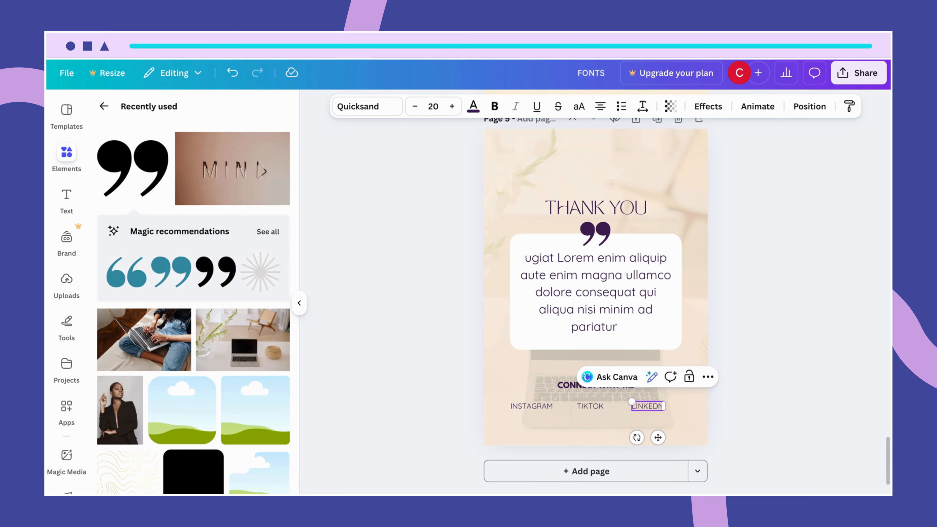
{"action": "type", "text": "LINKEDIN"}
Select the INSTAGRAM, TIKTOK and LINKEDIN labels together and spread them evenly beneath the CONNECT WITH ME heading.
{"action": "left_click", "coordinate": [615, 443]}
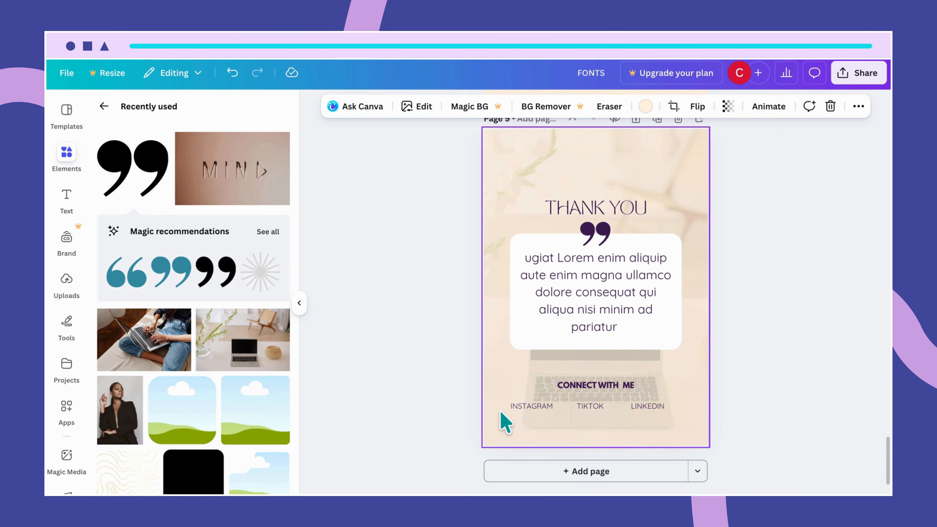
{"action": "left_click_drag", "start_coordinate": [504, 413], "coordinate": [657, 407]}
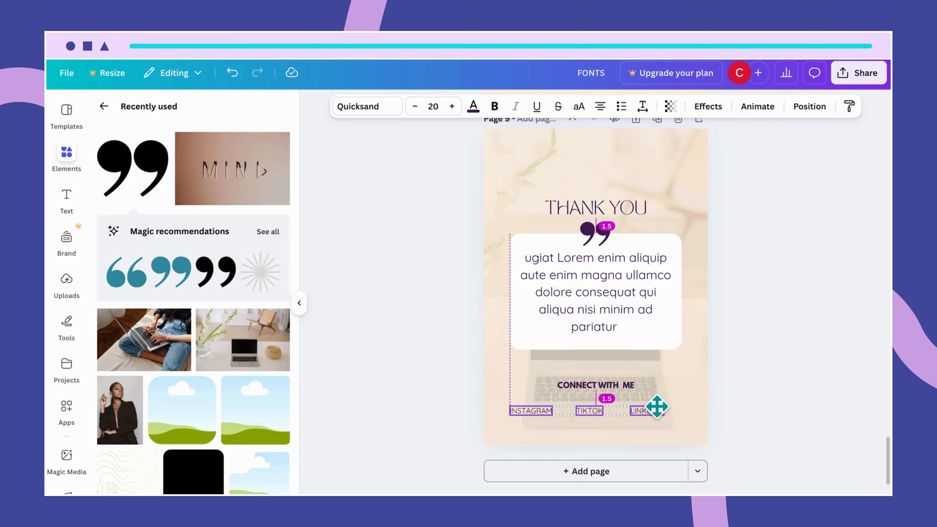
{"action": "left_click_drag", "start_coordinate": [657, 407], "coordinate": [656, 408]}
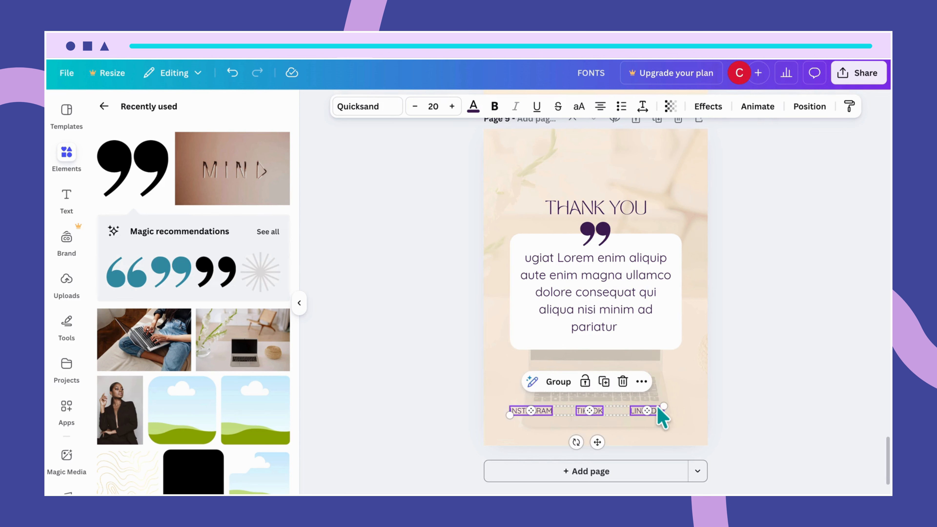
{"action": "left_click", "coordinate": [685, 441]}
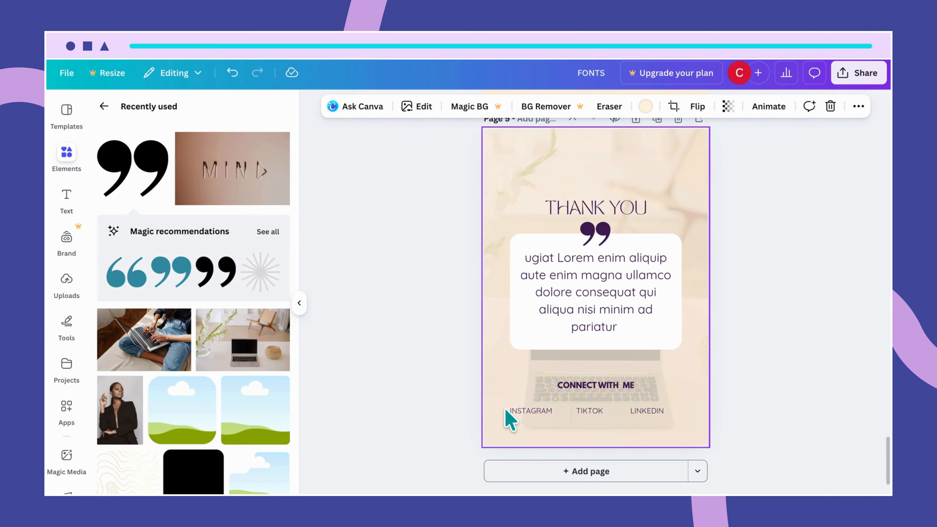
{"action": "left_click", "coordinate": [645, 410]}
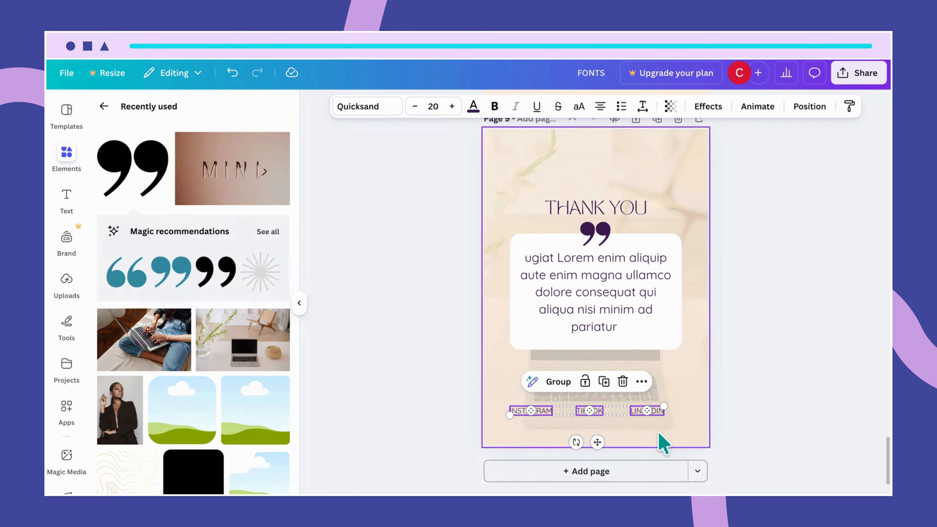
{"action": "left_click_drag", "start_coordinate": [657, 411], "coordinate": [662, 411]}
{"action": "left_click", "coordinate": [668, 446]}
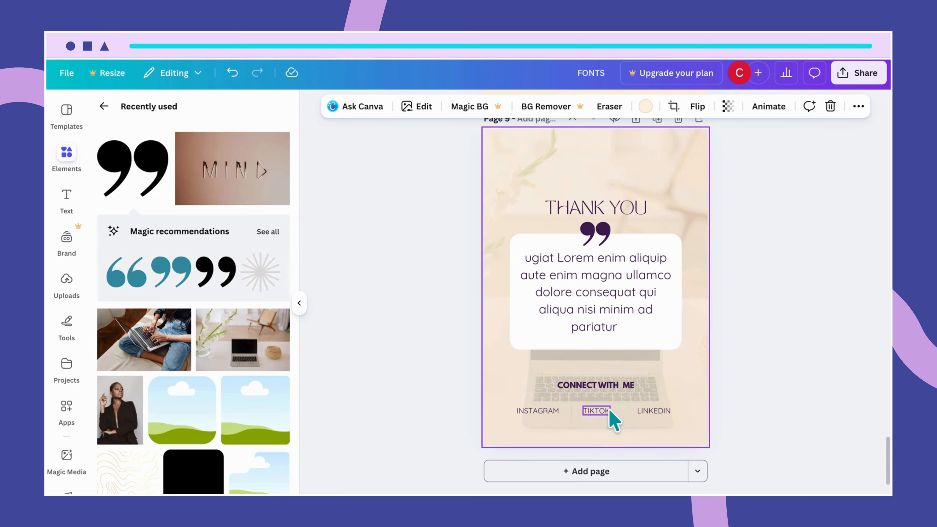
Duplicate the CONNECT WITH ME heading below the social labels and change the copy's text to EMAIL.
{"action": "left_click", "coordinate": [608, 388]}
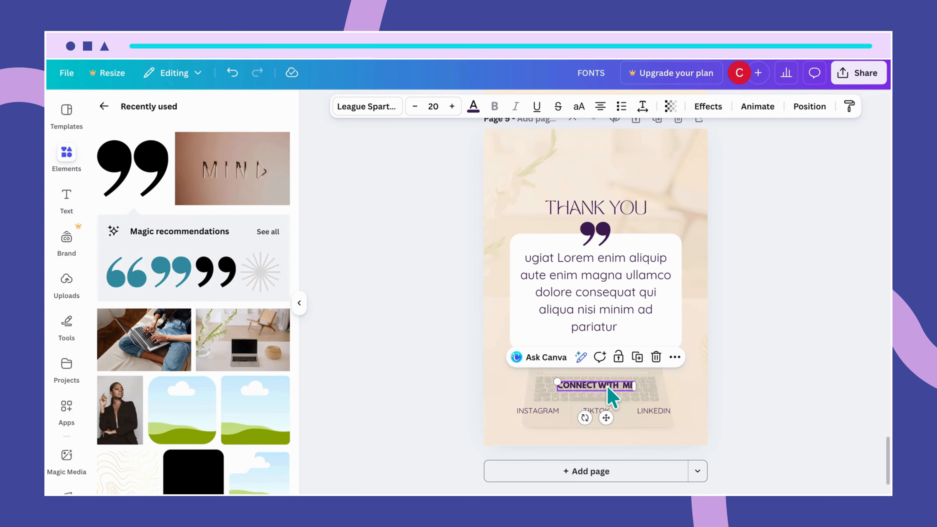
{"action": "left_click_drag", "start_coordinate": [613, 397], "coordinate": [610, 436]}
{"action": "double_click", "coordinate": [605, 427]}
{"action": "type", "text": "EMAIL"}
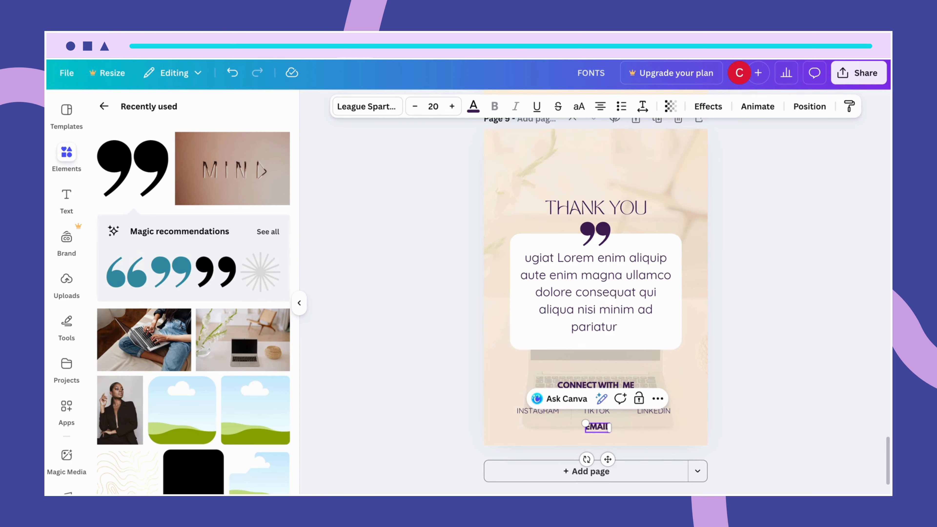
{"action": "left_click", "coordinate": [625, 438]}
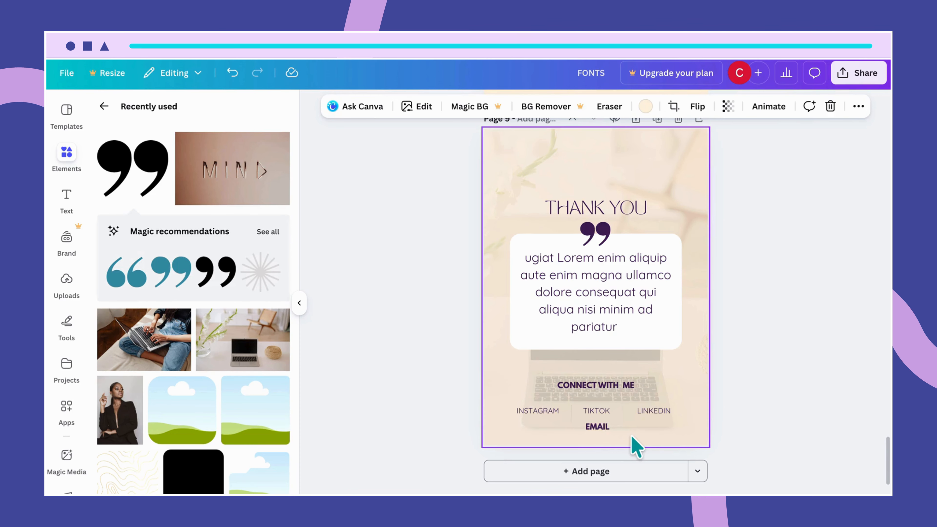
Duplicate the INSTAGRAM label below the EMAIL heading and replace its text with a sample e-mail address.
{"action": "left_click", "coordinate": [548, 412]}
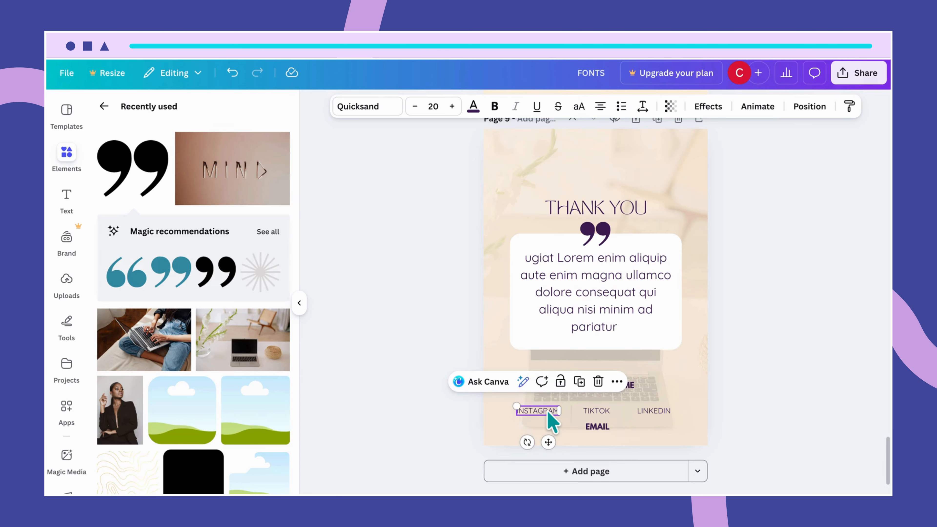
{"action": "left_click_drag", "start_coordinate": [549, 413], "coordinate": [573, 433]}
{"action": "double_click", "coordinate": [572, 432]}
{"action": "key", "text": "BackSpace"}
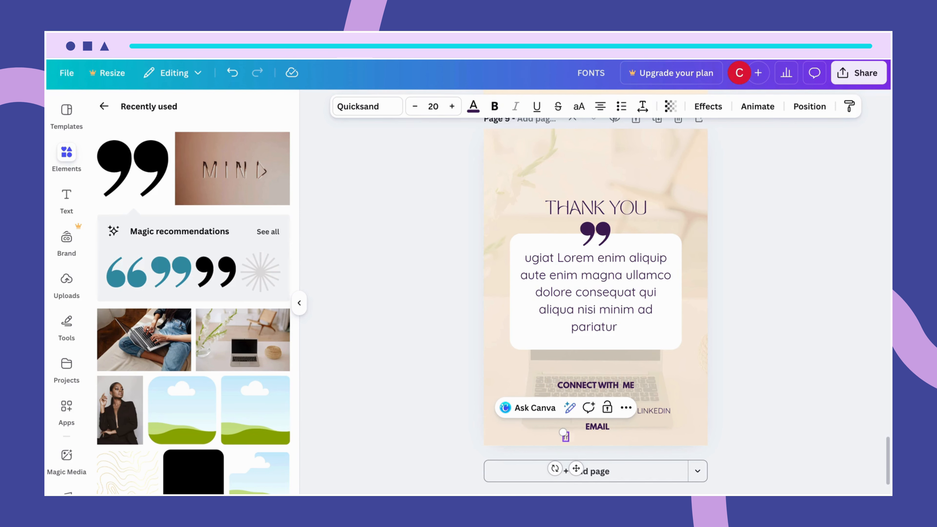
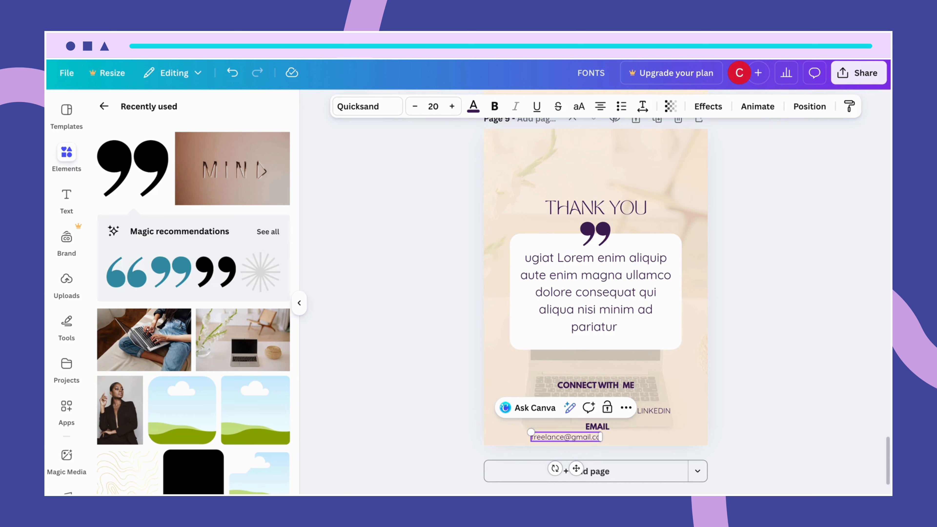
{"action": "left_click", "coordinate": [654, 443]}
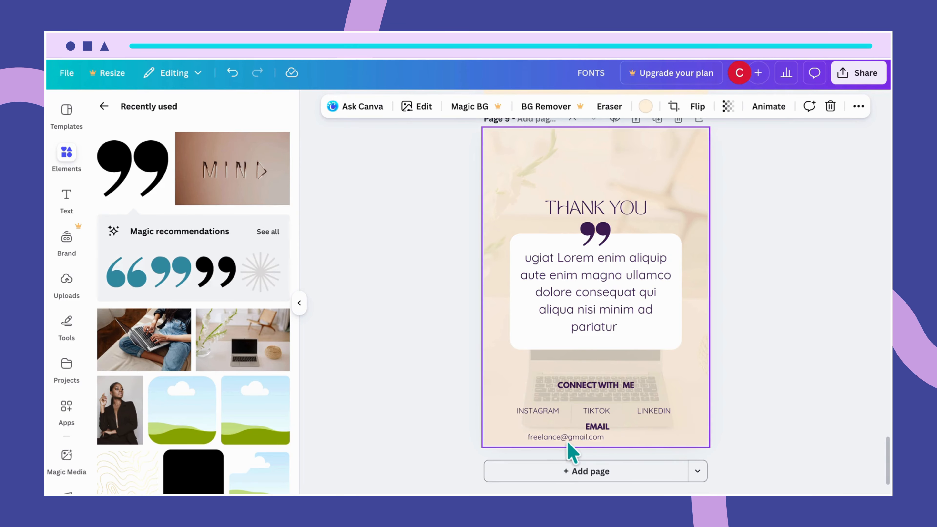
Center the e-mail address text under the EMAIL heading.
{"action": "left_click", "coordinate": [569, 440]}
{"action": "left_click_drag", "start_coordinate": [569, 439], "coordinate": [597, 439]}
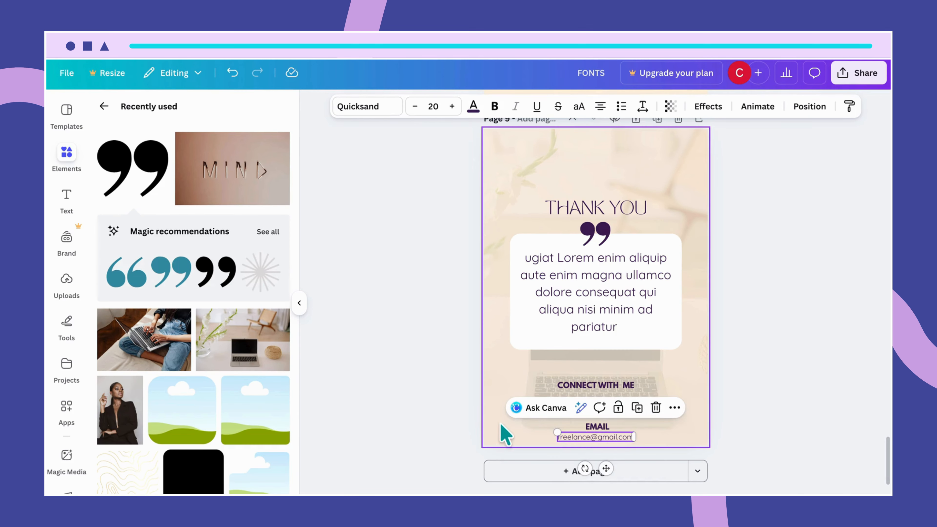
{"action": "left_click", "coordinate": [501, 431]}
Move the social labels and the email block up closer to the CONNECT WITH ME heading.
{"action": "left_click_drag", "start_coordinate": [527, 416], "coordinate": [652, 415]}
{"action": "left_click", "coordinate": [687, 441]}
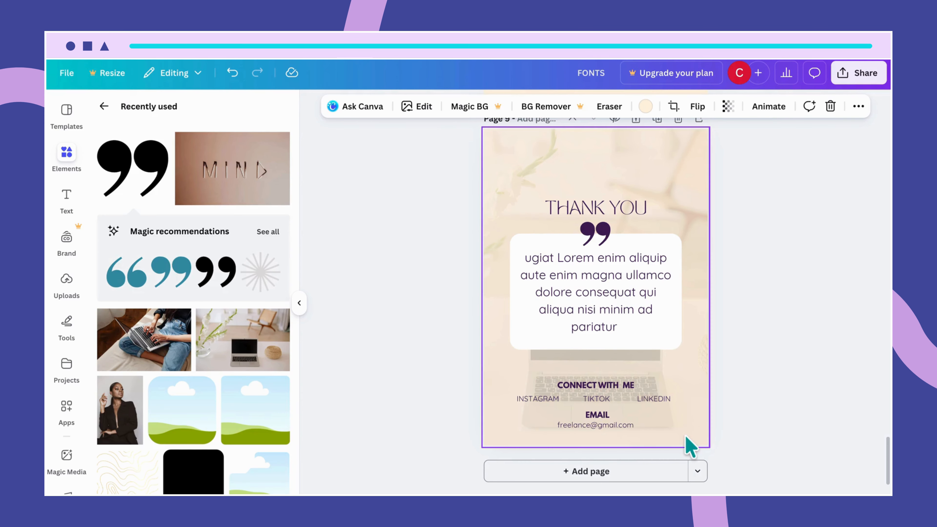
Select the EMAIL heading with its address and nudge them slightly down.
{"action": "left_click_drag", "start_coordinate": [554, 413], "coordinate": [617, 426]}
{"action": "left_click", "coordinate": [617, 426]}
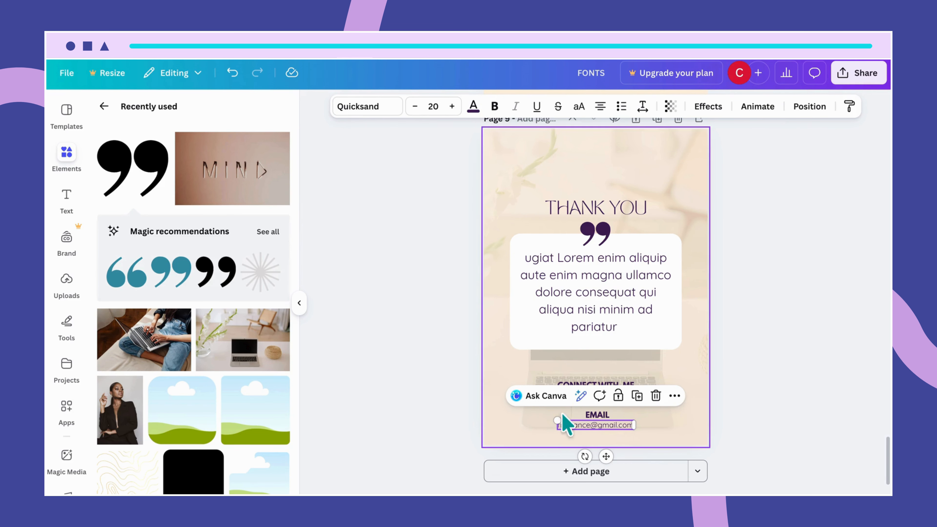
{"action": "left_click", "coordinate": [546, 416]}
{"action": "left_click_drag", "start_coordinate": [547, 417], "coordinate": [622, 423]}
{"action": "left_click", "coordinate": [684, 425]}
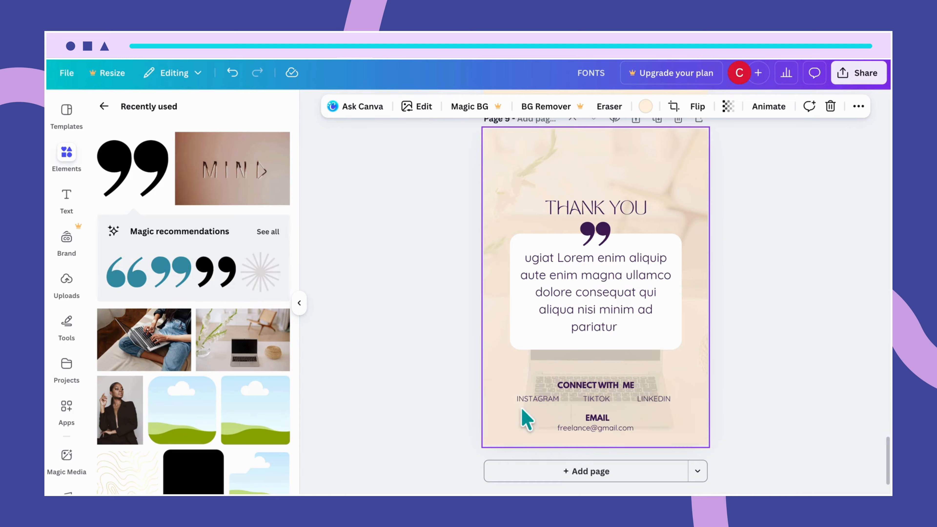
{"action": "left_click", "coordinate": [534, 402]}
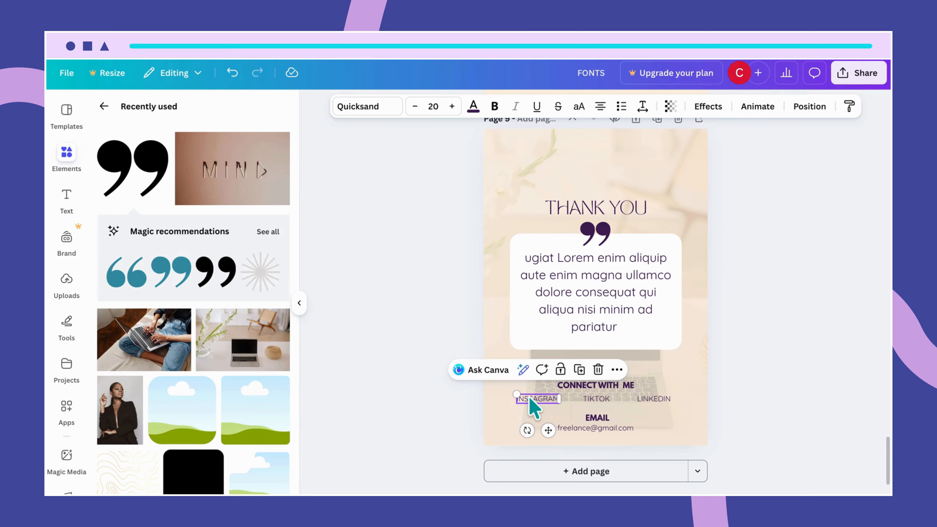
{"action": "right_click", "coordinate": [531, 399]}
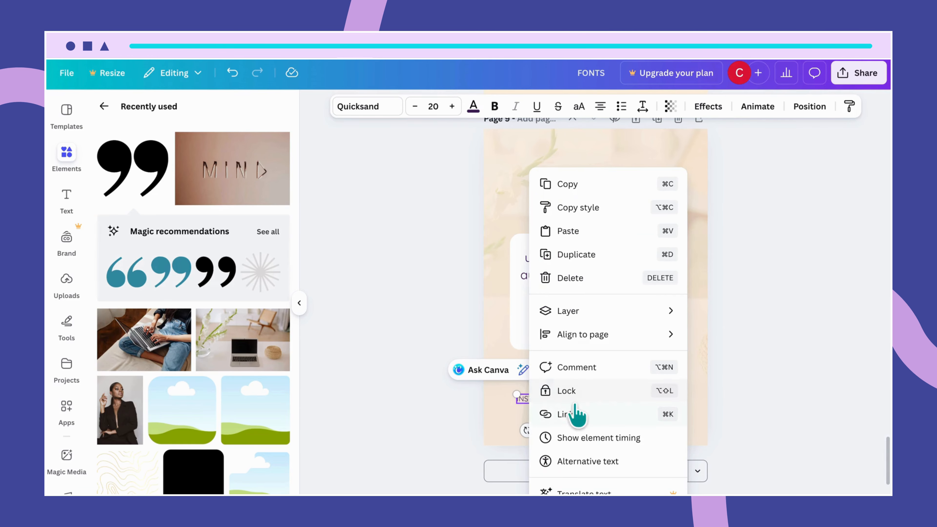
{"action": "left_click", "coordinate": [575, 414]}
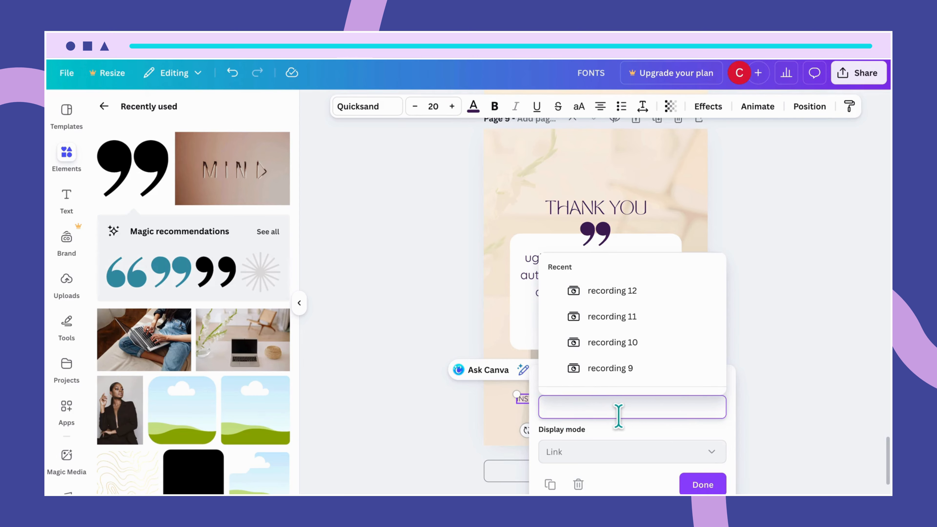
{"action": "left_click", "coordinate": [706, 484]}
{"action": "left_click", "coordinate": [664, 410]}
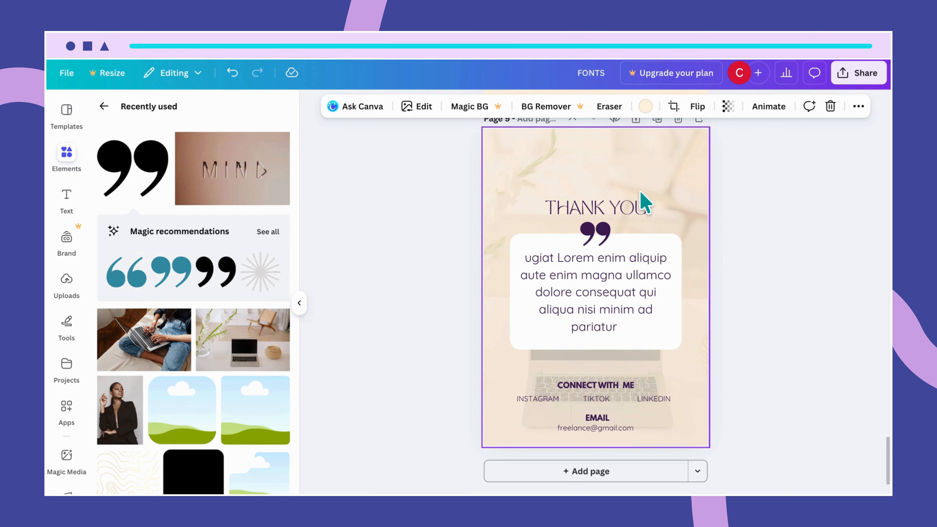
Copy the wavy pattern graphic from the Content page and paste it into the top-left corner of the Thank You page.
{"action": "scroll", "coordinate": [648, 203], "scroll_direction": "up", "scroll_amount": 15}
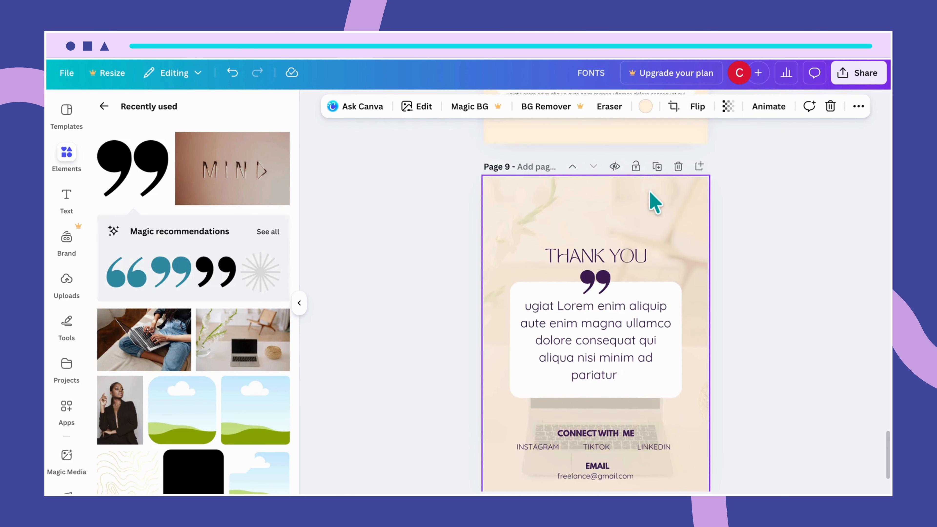
{"action": "scroll", "coordinate": [651, 194], "scroll_direction": "up", "scroll_amount": 20}
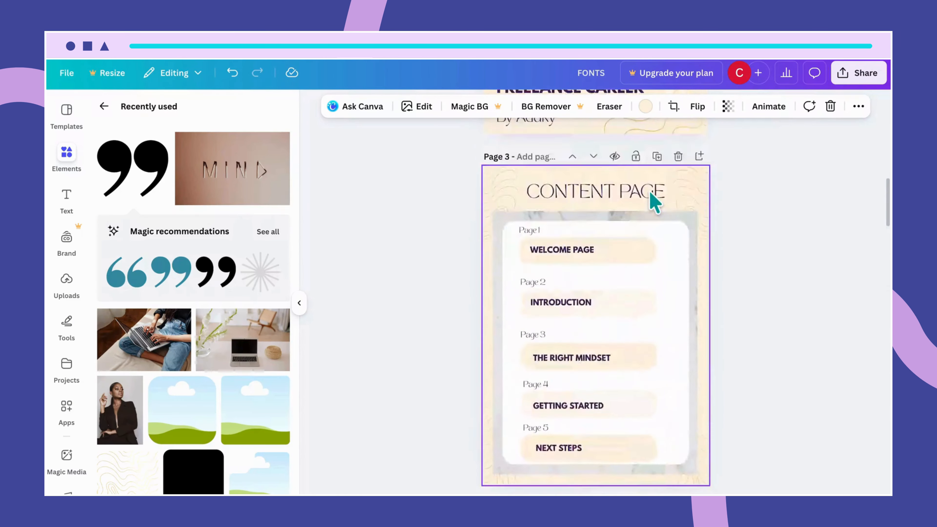
{"action": "scroll", "coordinate": [654, 203], "scroll_direction": "up", "scroll_amount": 2}
{"action": "scroll", "coordinate": [650, 203], "scroll_direction": "down", "scroll_amount": 4}
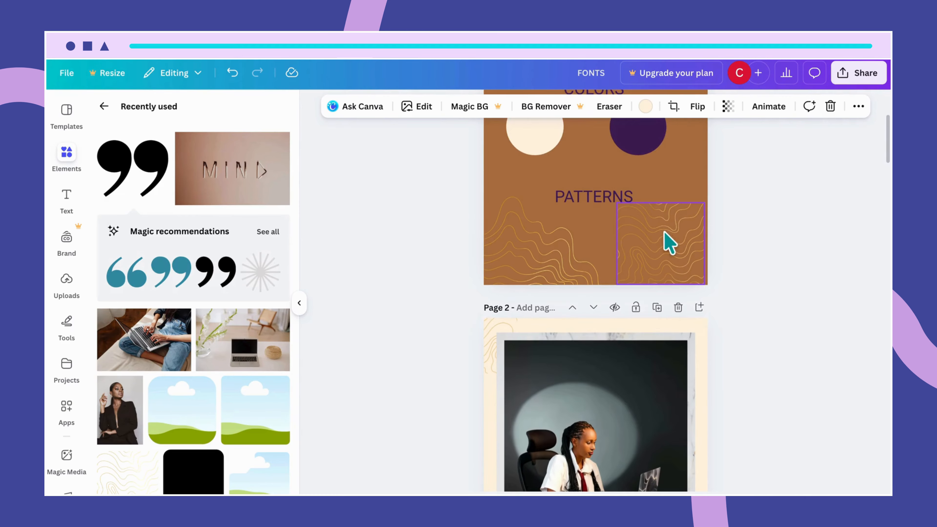
{"action": "scroll", "coordinate": [667, 242], "scroll_direction": "down", "scroll_amount": 5}
{"action": "scroll", "coordinate": [646, 216], "scroll_direction": "down", "scroll_amount": 11}
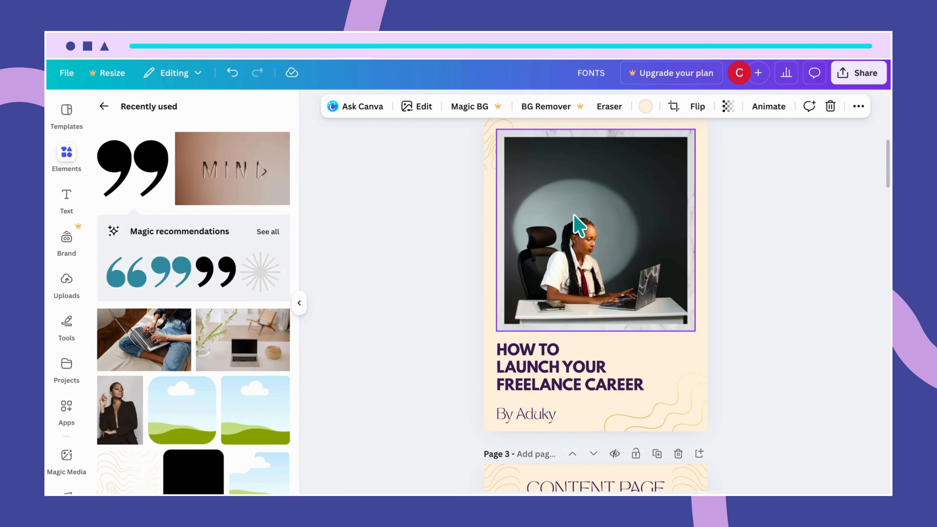
{"action": "left_click", "coordinate": [495, 168]}
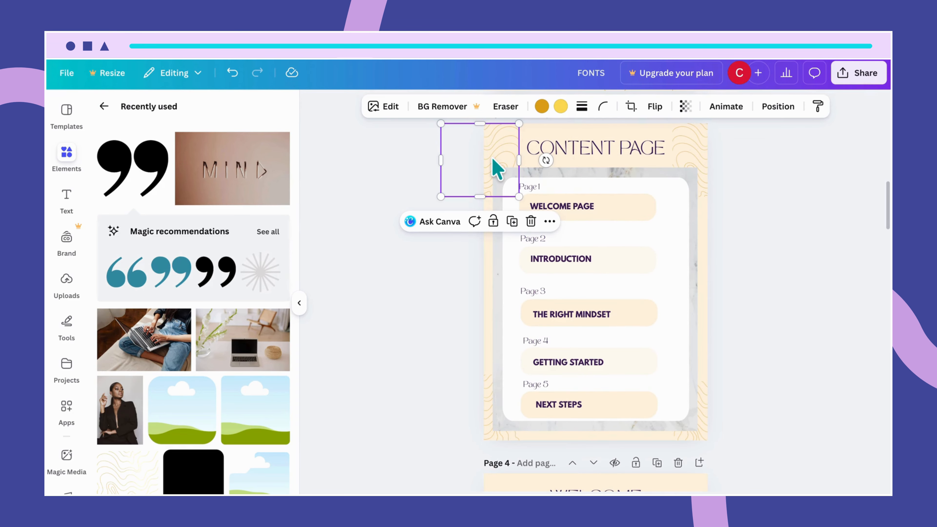
{"action": "scroll", "coordinate": [571, 328], "scroll_direction": "down", "scroll_amount": 20}
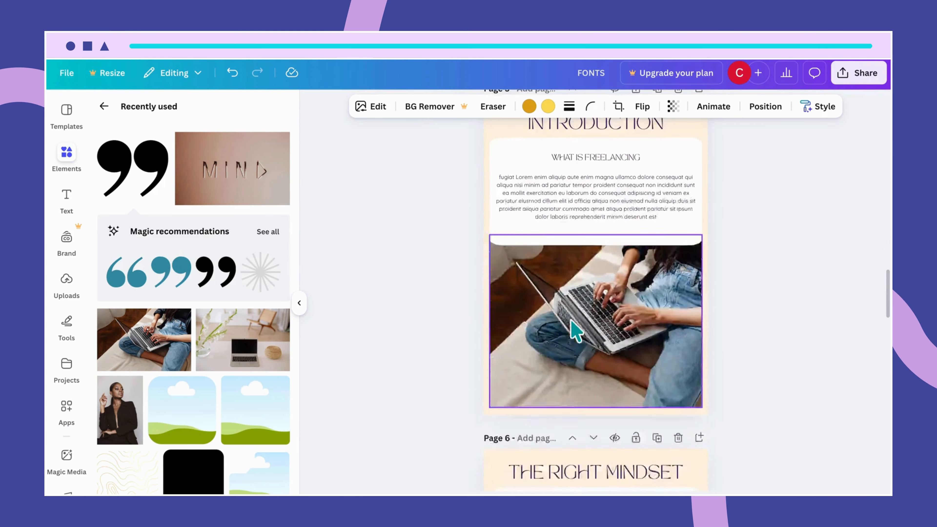
{"action": "scroll", "coordinate": [572, 329], "scroll_direction": "down", "scroll_amount": 20}
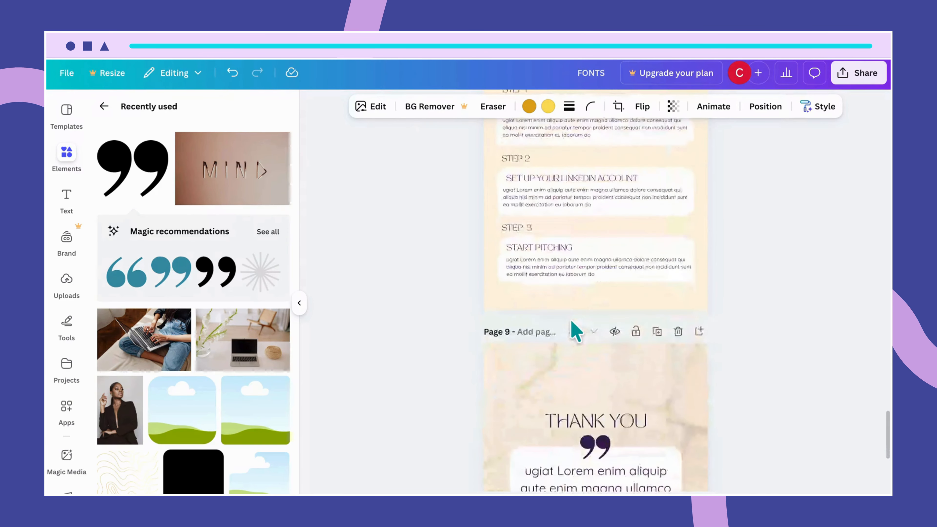
{"action": "left_click", "coordinate": [492, 185]}
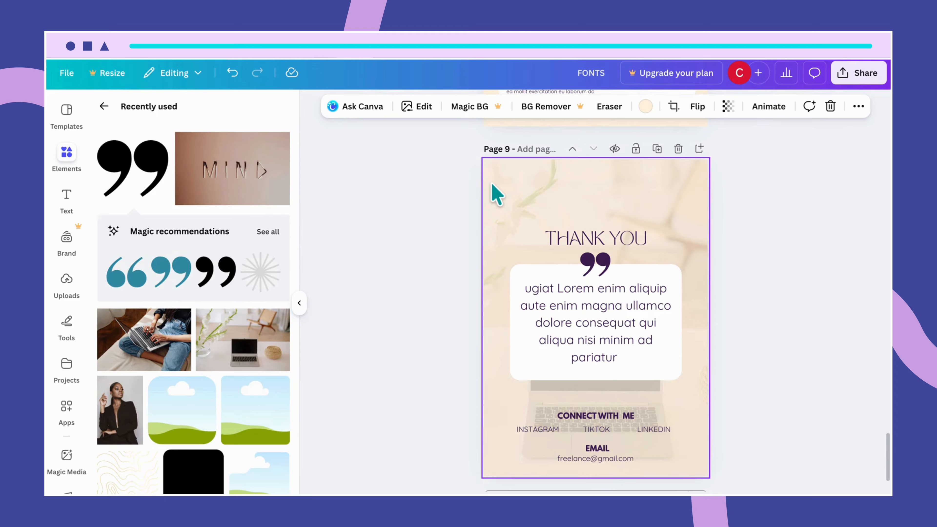
{"action": "left_click_drag", "start_coordinate": [496, 194], "coordinate": [494, 187]}
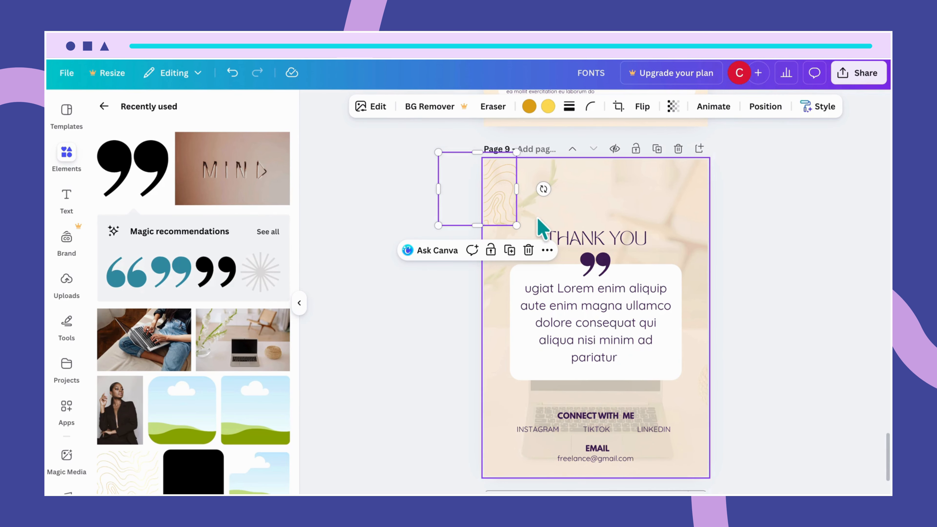
Duplicate the wavy pattern into the bottom-left corner of the Thank You page.
{"action": "mouse_move", "coordinate": [508, 209]}
{"action": "left_mouse_down"}
{"action": "mouse_move", "coordinate": [527, 450]}
{"action": "mouse_move", "coordinate": [517, 468]}
{"action": "mouse_move", "coordinate": [496, 466]}
{"action": "left_mouse_up"}
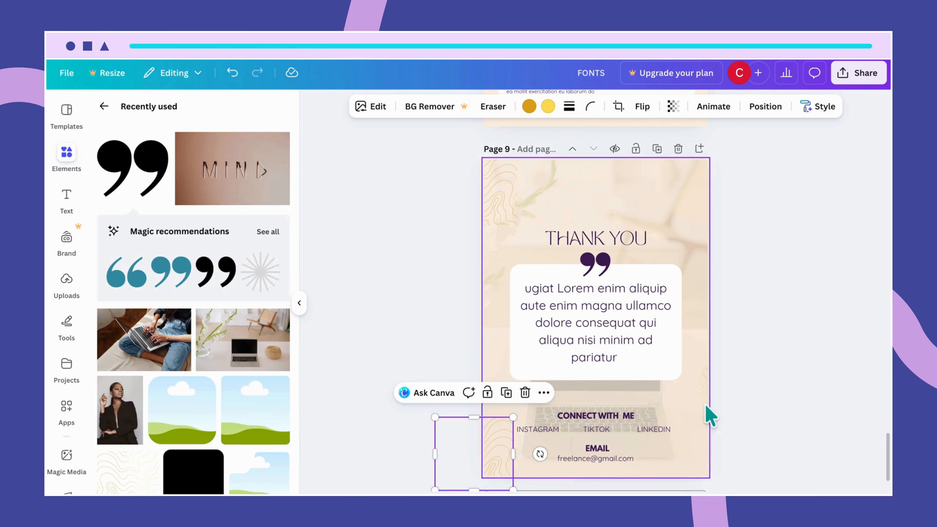
{"action": "left_click", "coordinate": [751, 379]}
Copy the wavy pattern from the Content page's top-right corner and paste it into the top-right corner of the Thank You page.
{"action": "scroll", "coordinate": [738, 373], "scroll_direction": "up", "scroll_amount": 10}
{"action": "scroll", "coordinate": [740, 373], "scroll_direction": "up", "scroll_amount": 15}
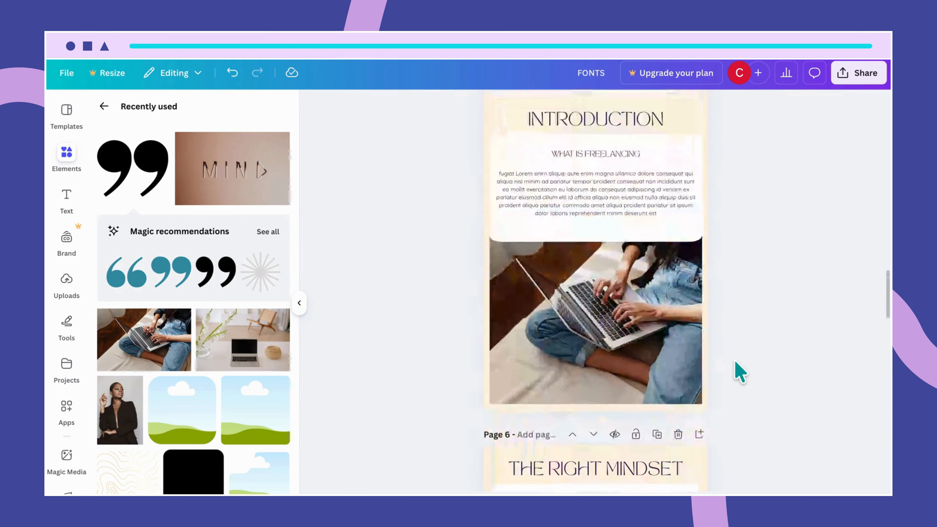
{"action": "scroll", "coordinate": [738, 371], "scroll_direction": "up", "scroll_amount": 2}
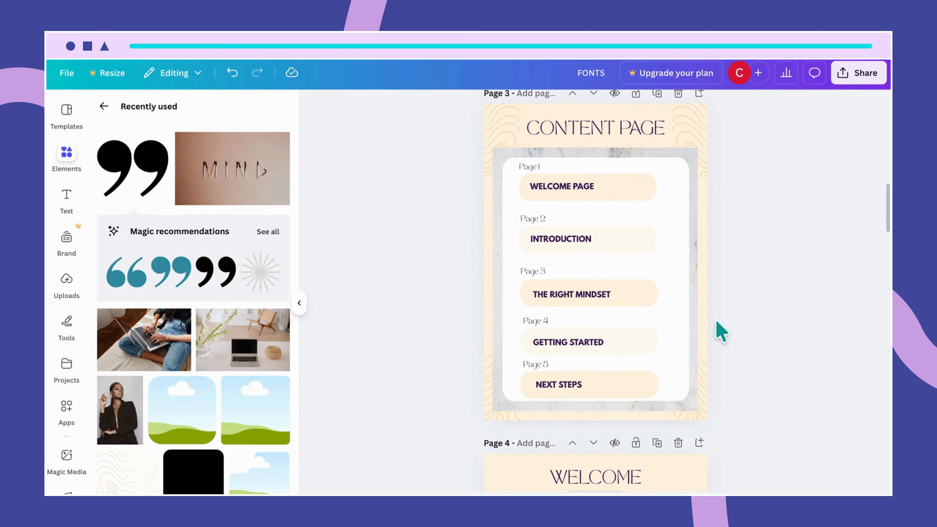
{"action": "left_click", "coordinate": [696, 134]}
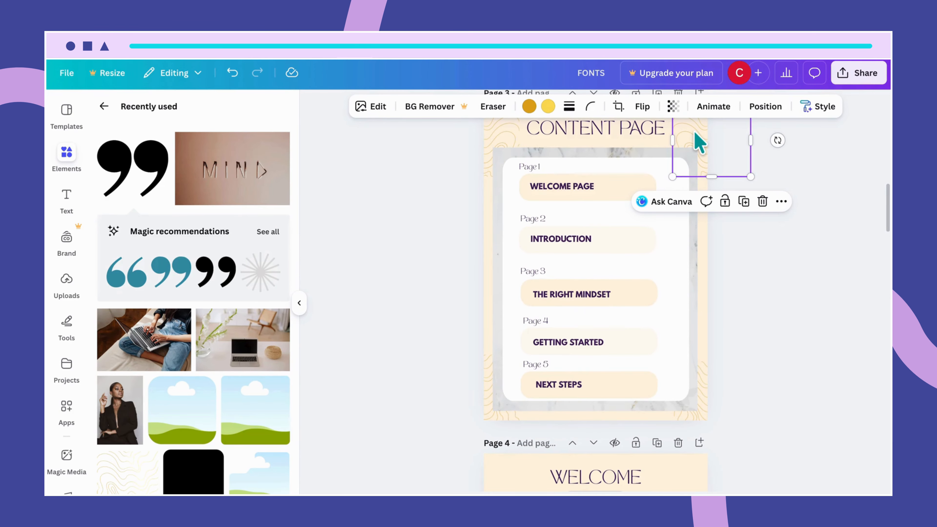
{"action": "scroll", "coordinate": [701, 307], "scroll_direction": "down", "scroll_amount": 15}
{"action": "scroll", "coordinate": [701, 310], "scroll_direction": "down", "scroll_amount": 10}
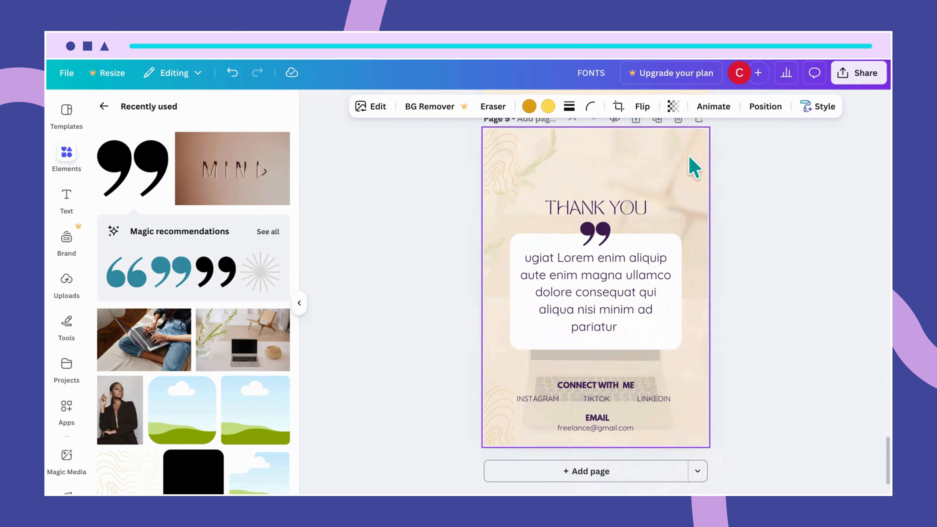
{"action": "left_click", "coordinate": [696, 161]}
{"action": "left_click", "coordinate": [696, 161]}
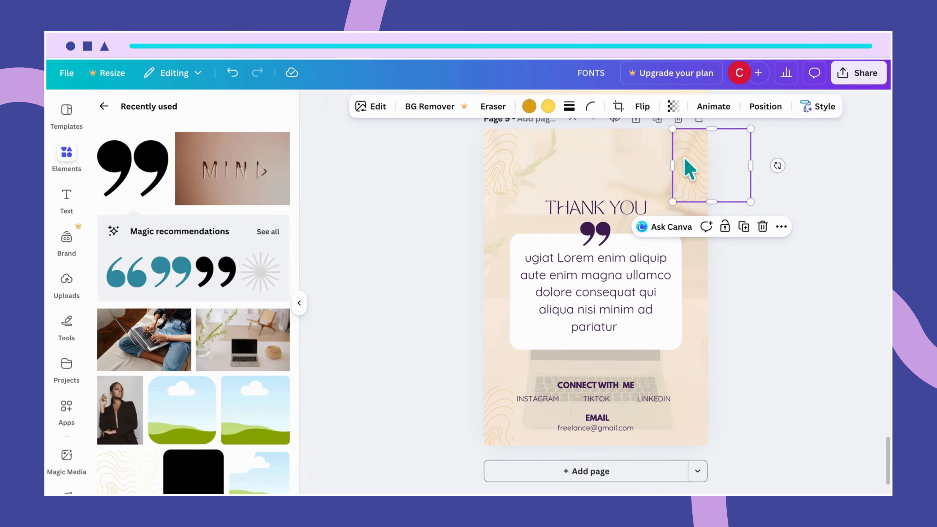
{"action": "left_click_drag", "start_coordinate": [689, 170], "coordinate": [689, 157]}
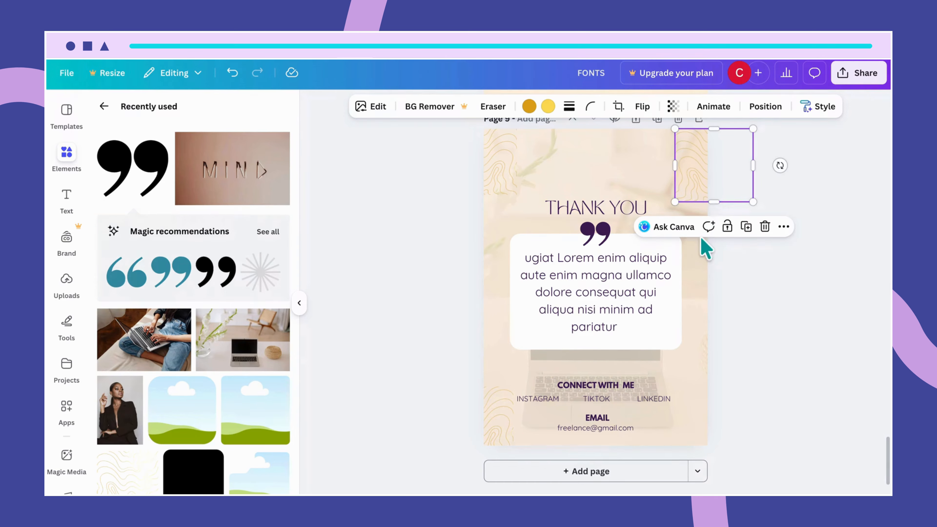
{"action": "left_click", "coordinate": [643, 245]}
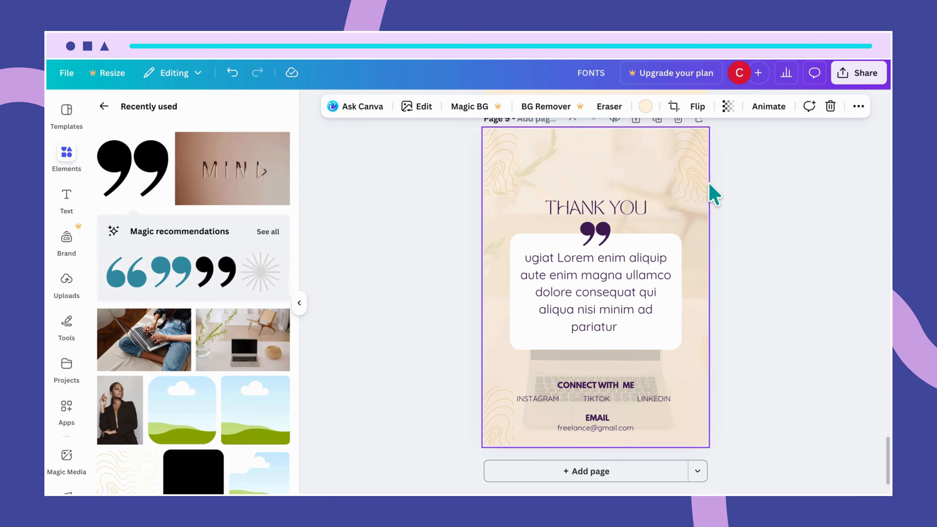
Duplicate the top-right wavy pattern into the bottom-right corner of the Thank You page.
{"action": "left_click", "coordinate": [704, 193]}
{"action": "mouse_move", "coordinate": [703, 191]}
{"action": "left_mouse_down"}
{"action": "mouse_move", "coordinate": [686, 419]}
{"action": "mouse_move", "coordinate": [694, 429]}
{"action": "left_mouse_up"}
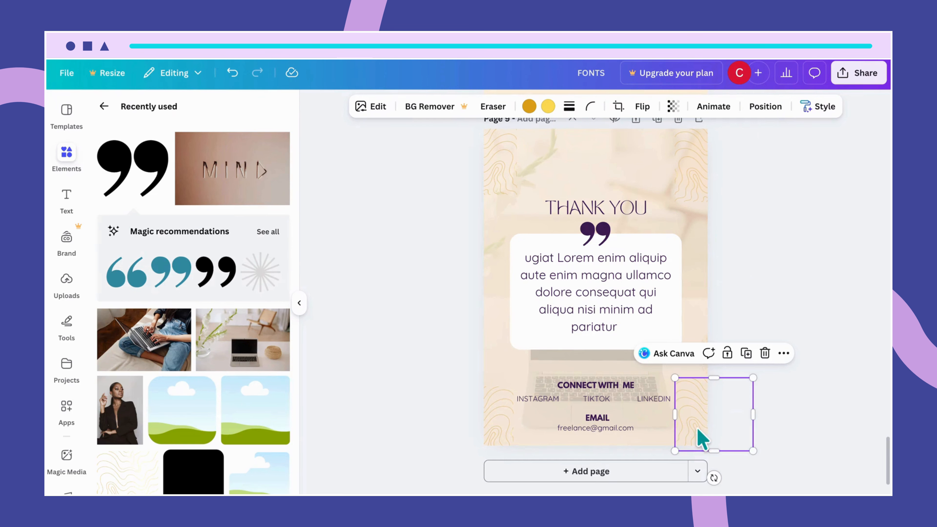
{"action": "left_click", "coordinate": [681, 285]}
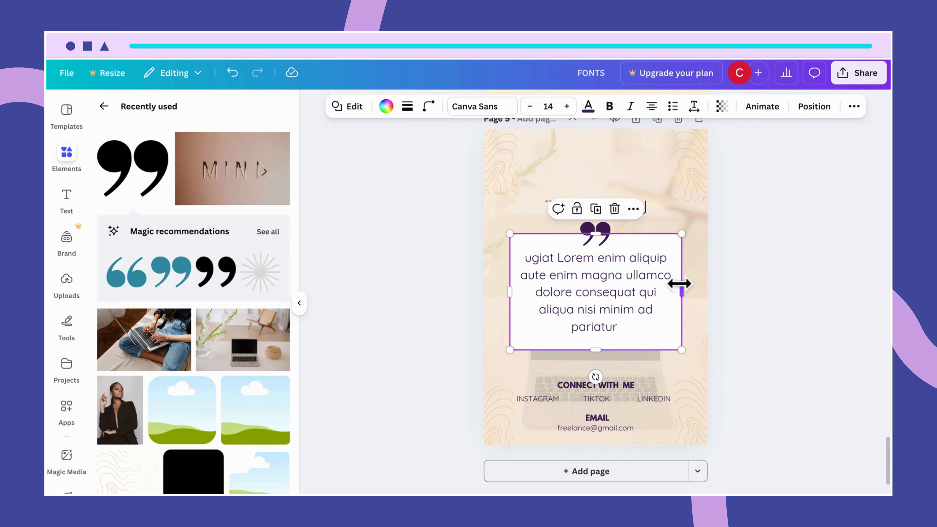
{"action": "left_click", "coordinate": [704, 301]}
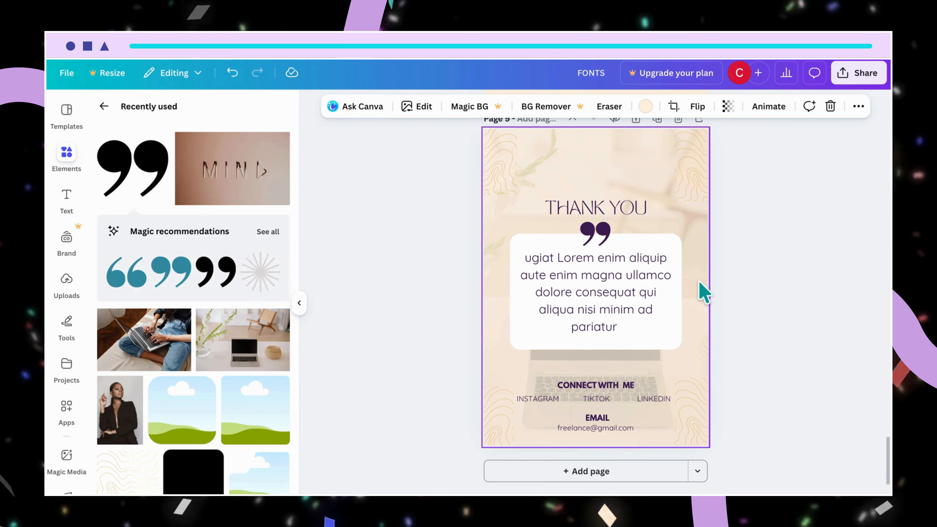
{"action": "left_click", "coordinate": [700, 405]}
{"action": "left_click", "coordinate": [705, 310]}
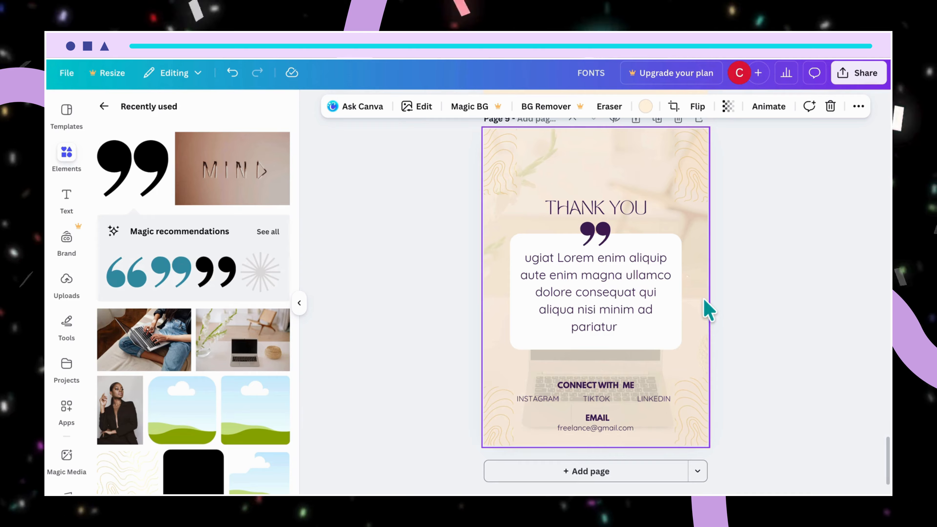